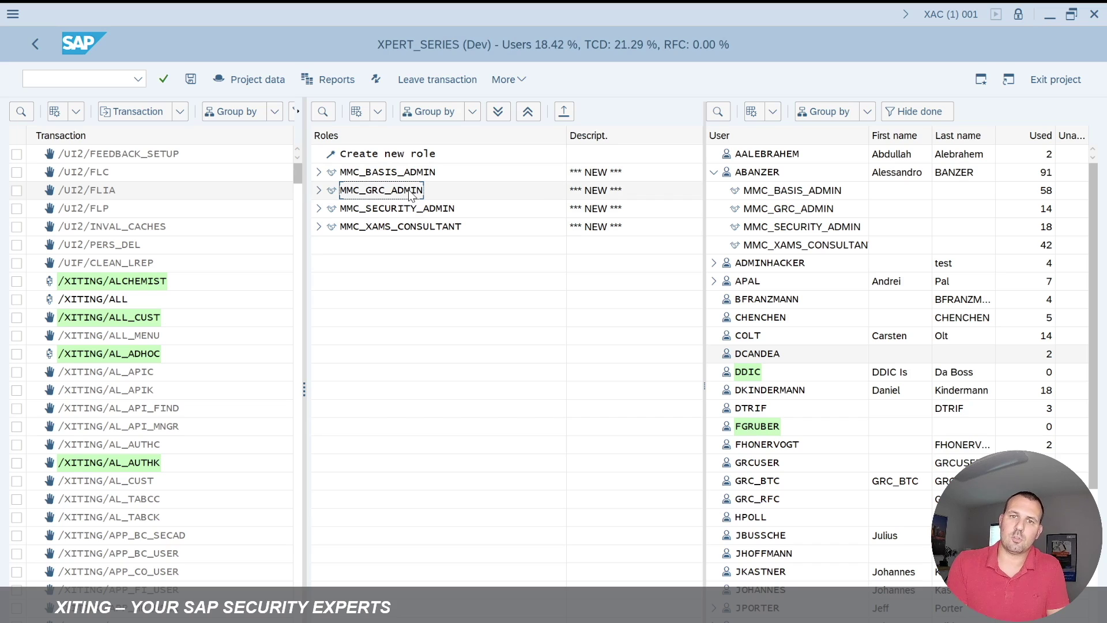
Step: Inspect the transactions in MMC_BASIS_ADMIN and MMC_GRC_ADMIN, locating AL11 in both roles
click(318, 173)
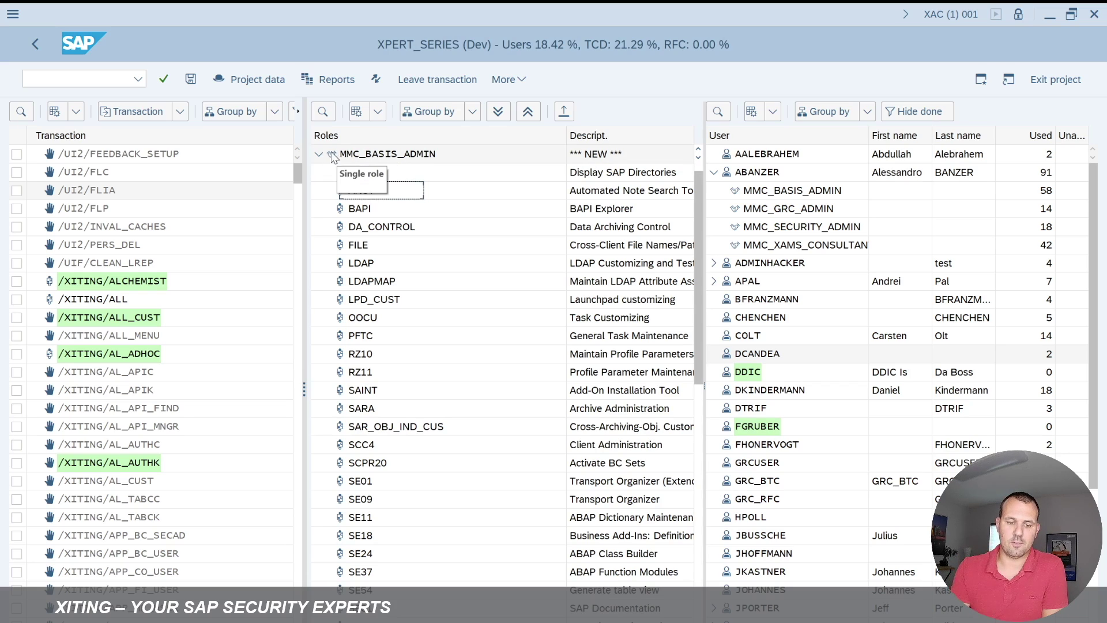
click(319, 155)
click(320, 191)
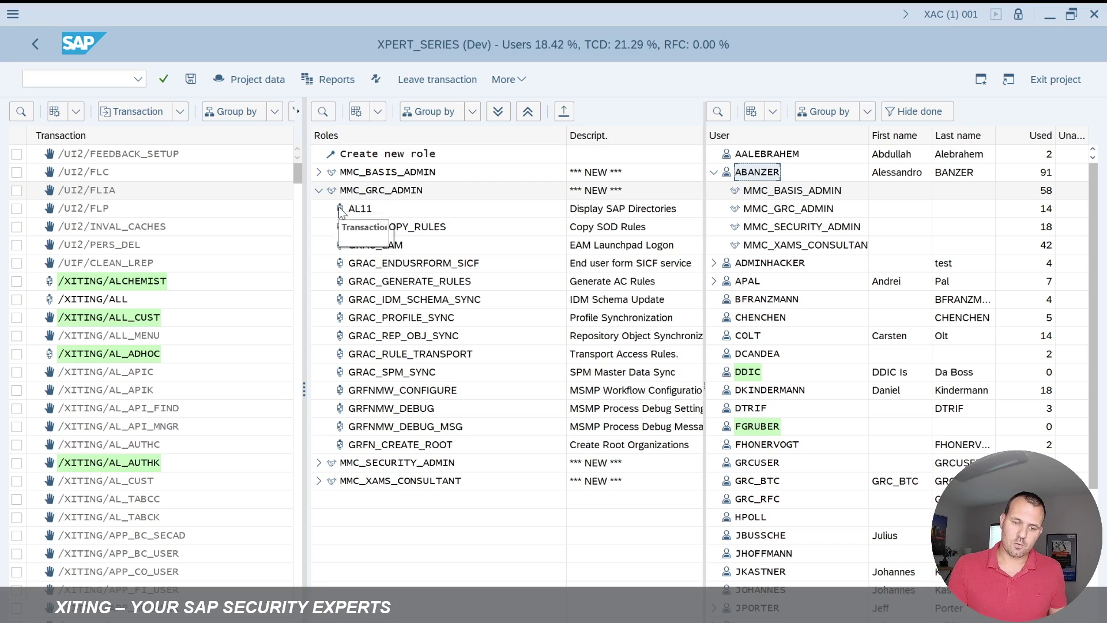
click(357, 211)
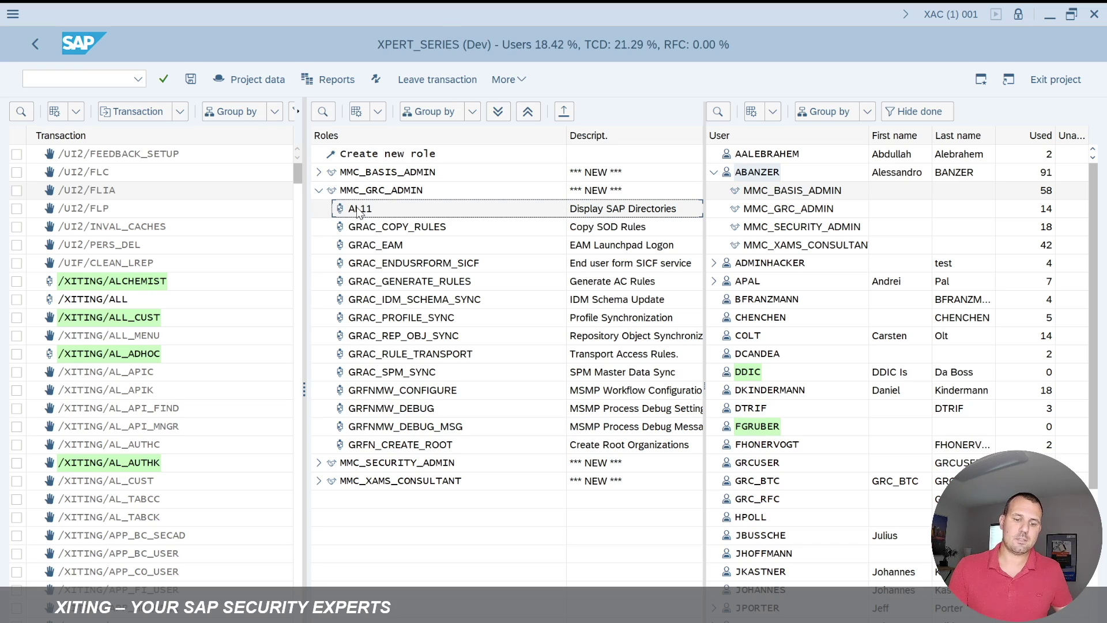
click(319, 173)
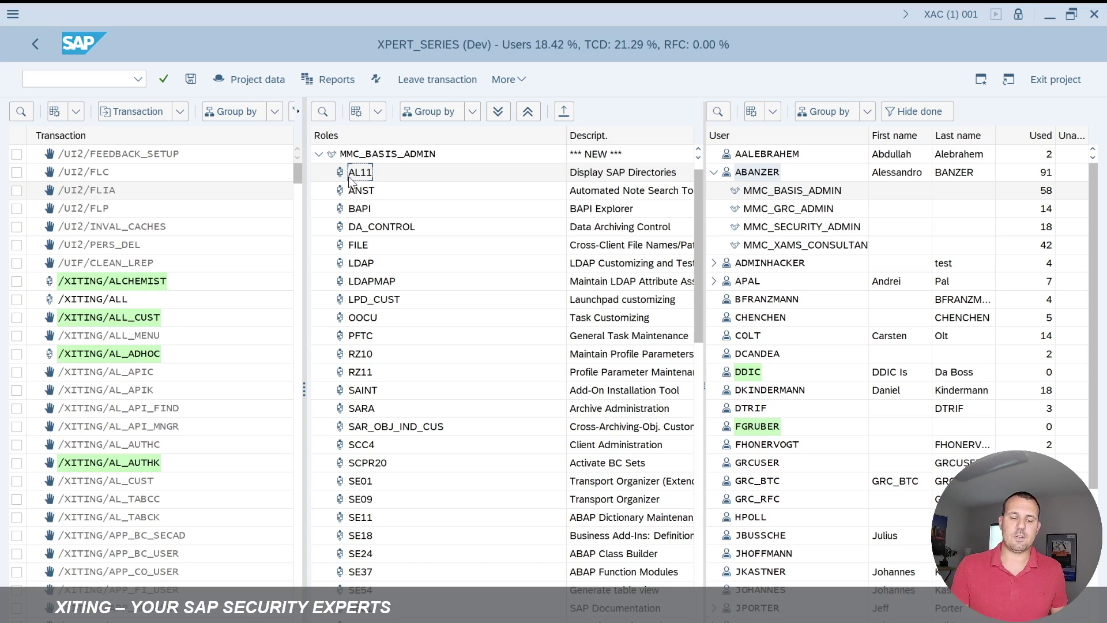
Step: Run the 'List all roles with menu objects' report and scroll through its 132 entries
click(341, 82)
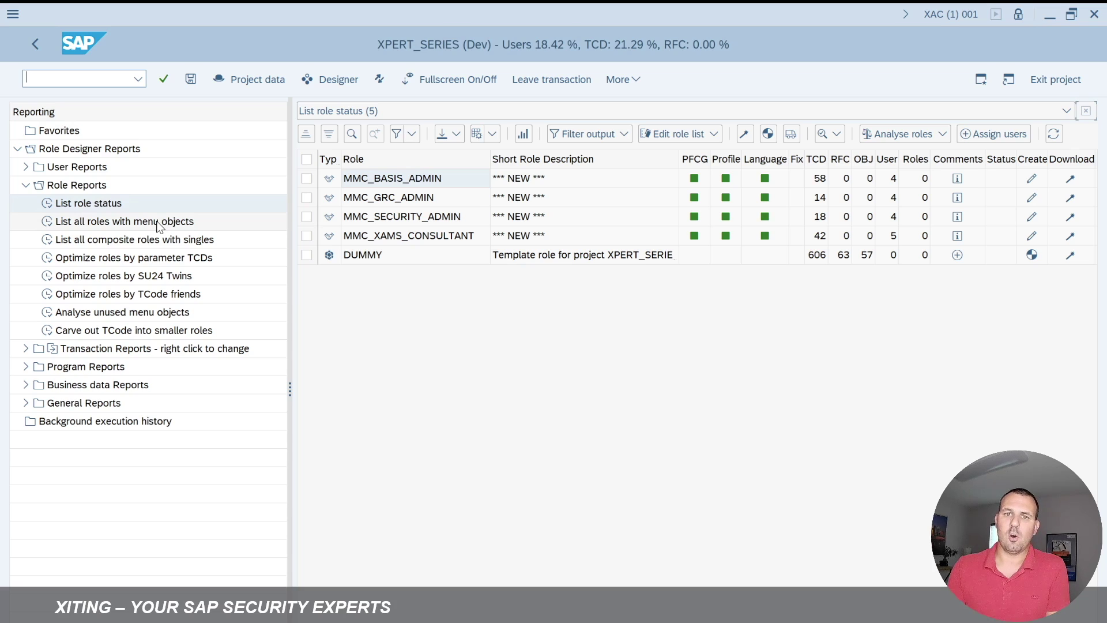
click(159, 223)
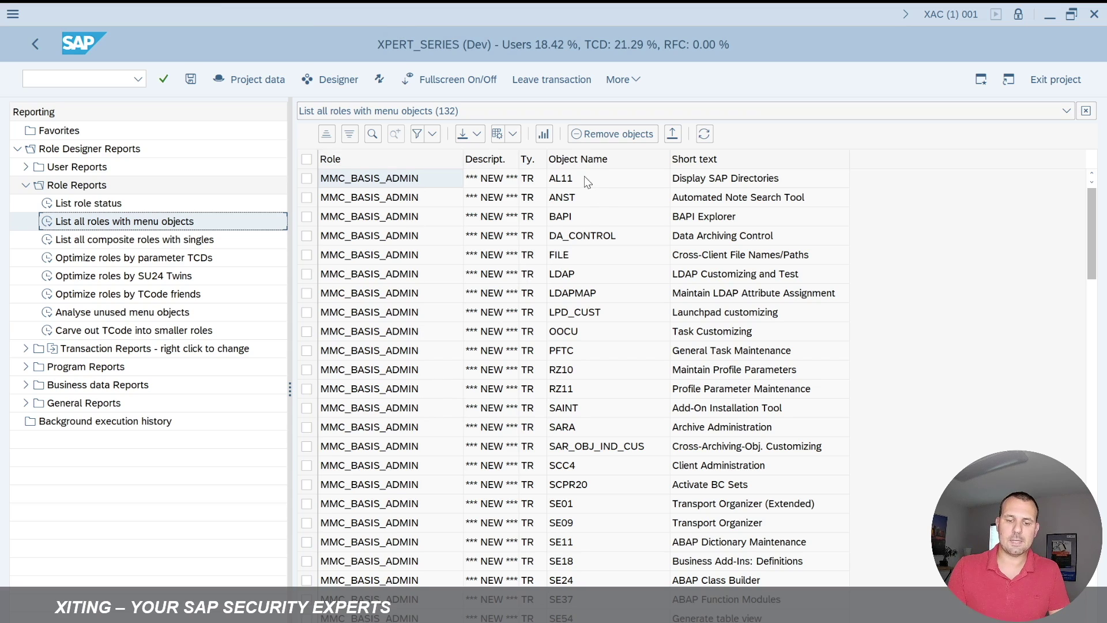
scroll(583, 172, down, 20)
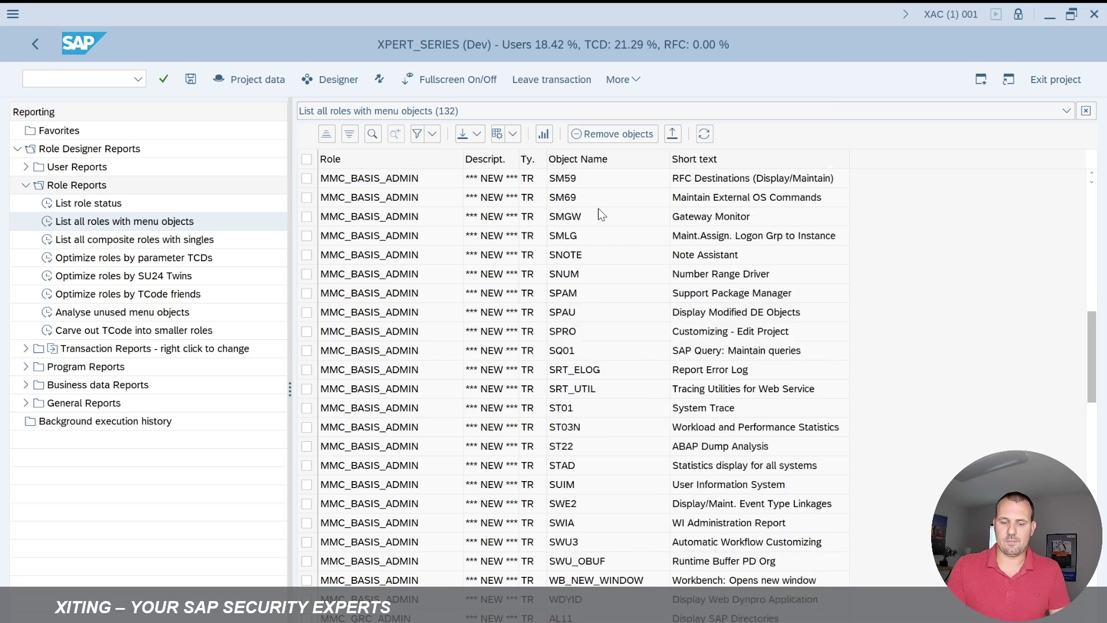
scroll(590, 382, down, 9)
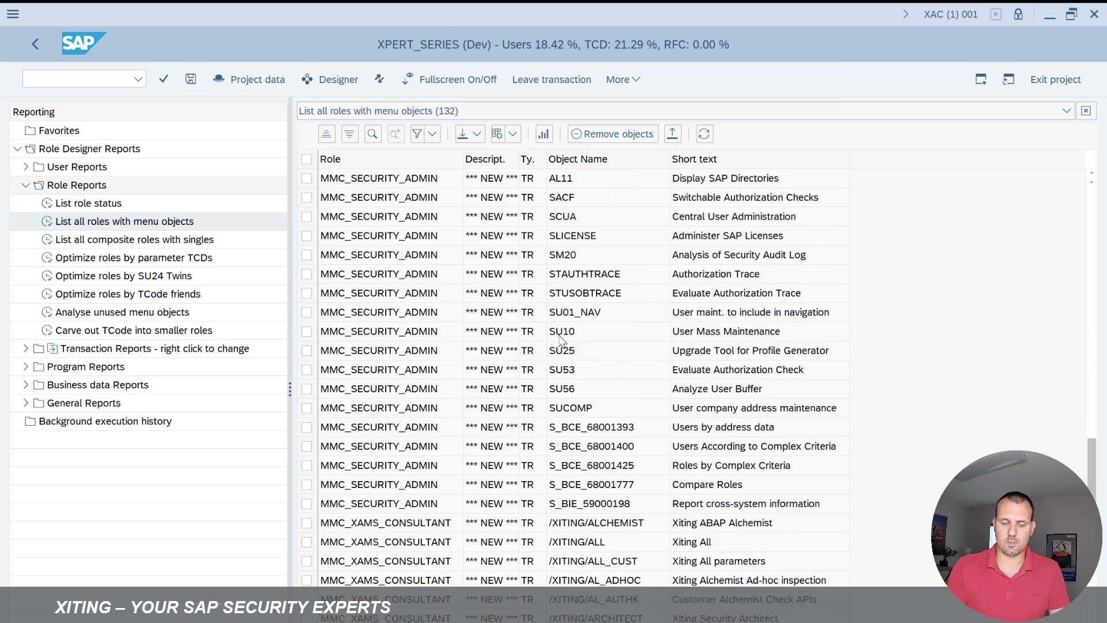
Step: Filter the report's Object Name column to AL11
click(591, 159)
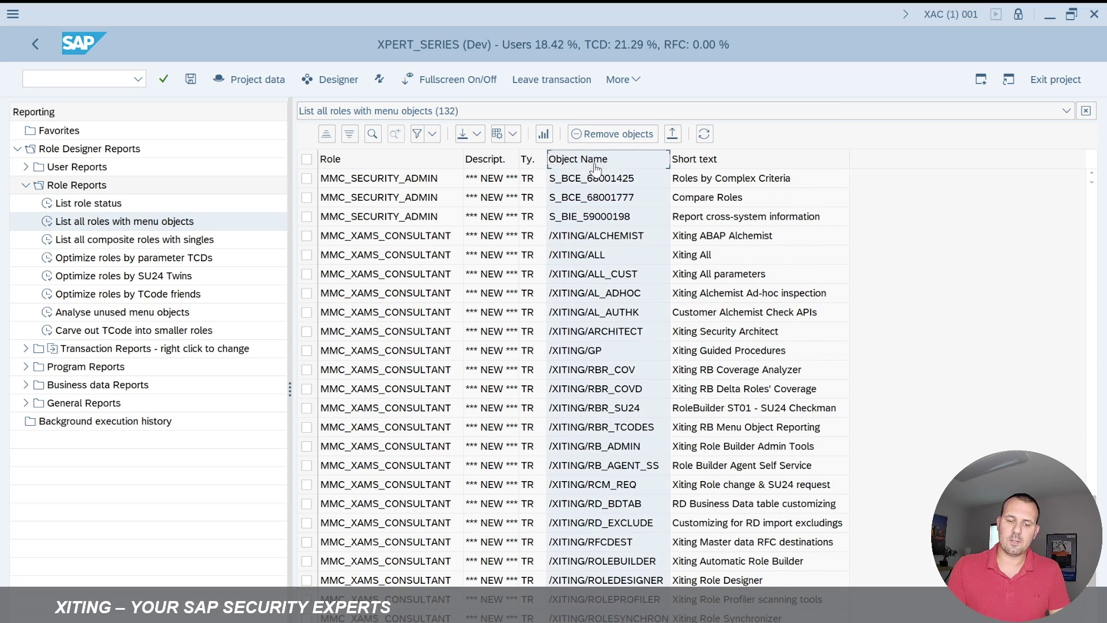
click(420, 138)
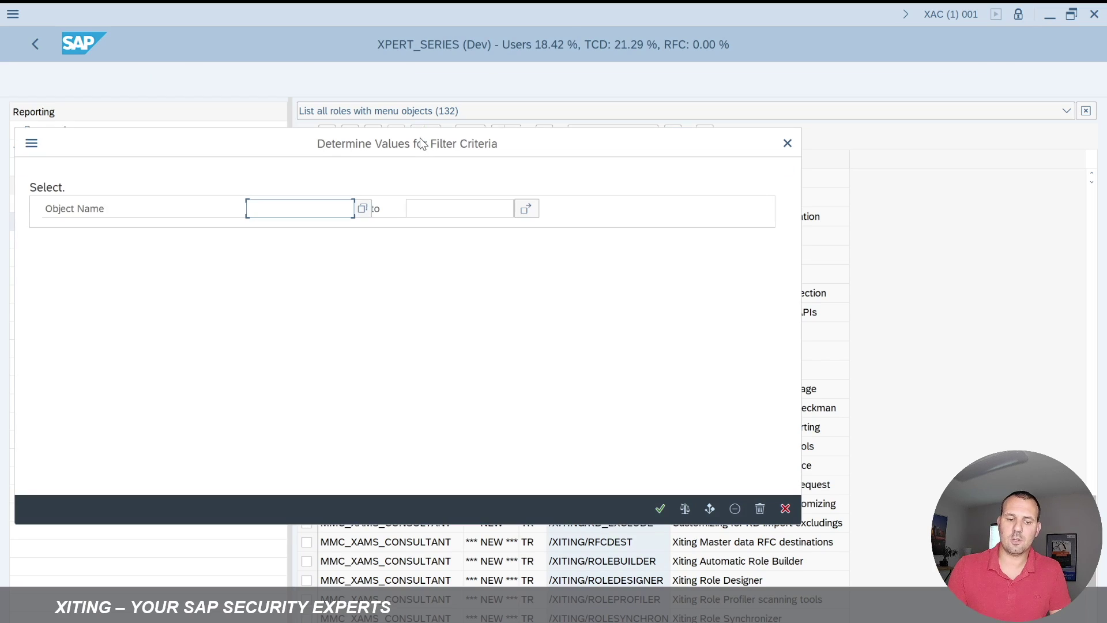
text(AL11)
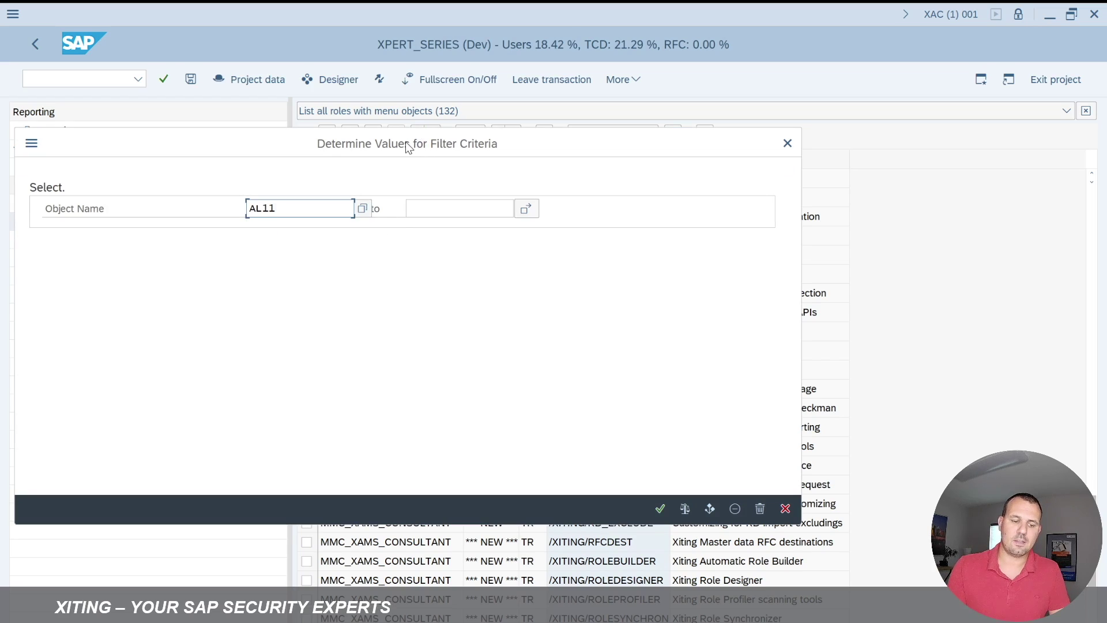
click(661, 507)
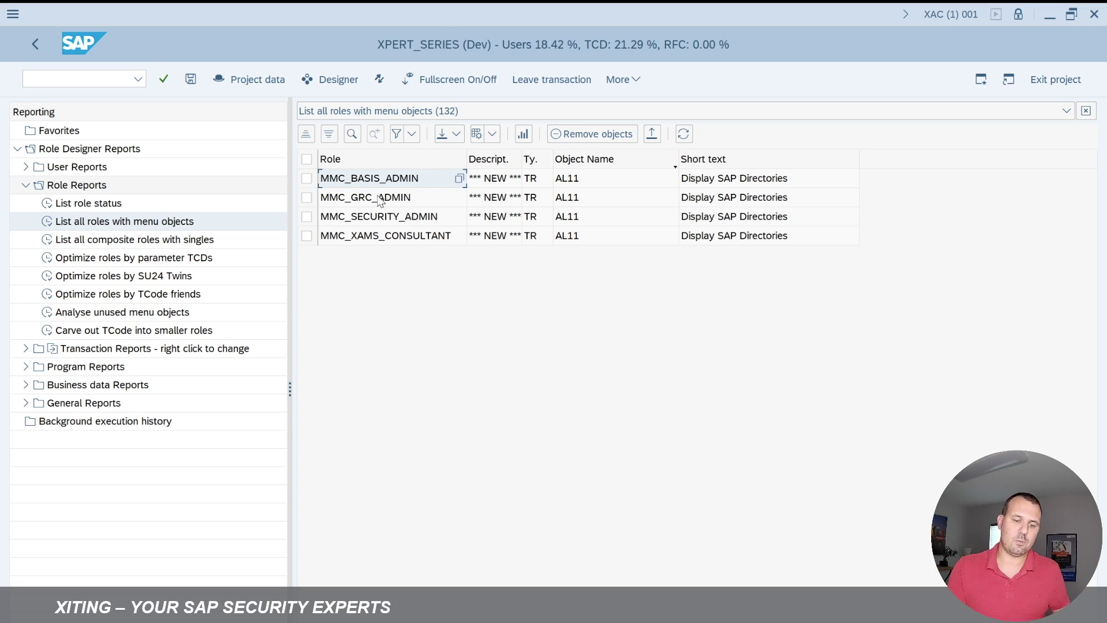
Step: Select all four AL11 rows and remove them from the MMC role menus, confirming with Yes
click(306, 160)
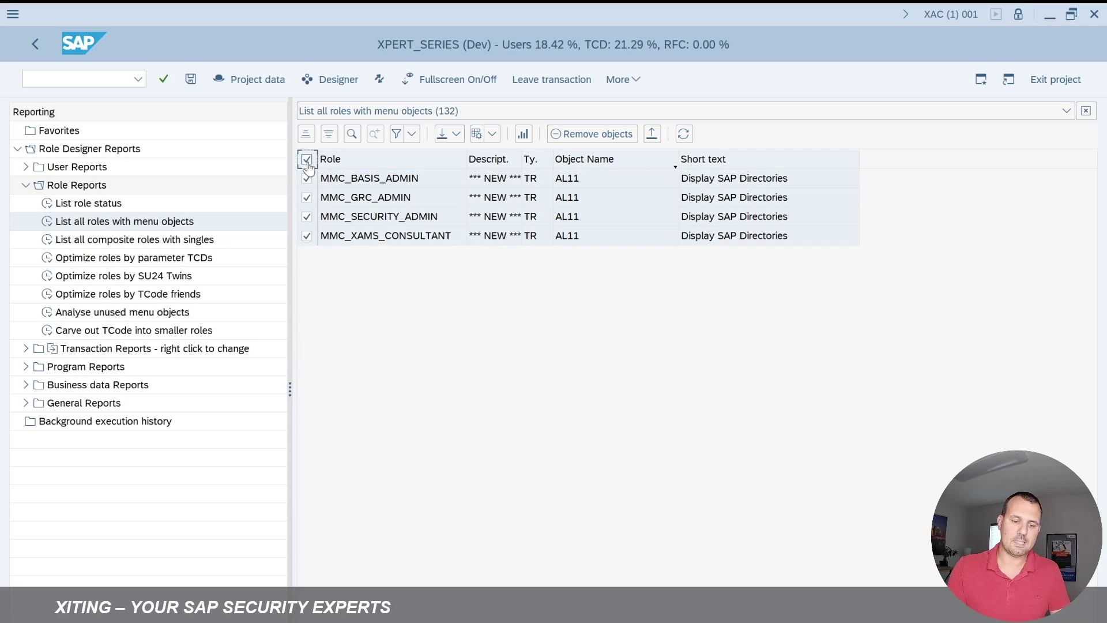
click(619, 141)
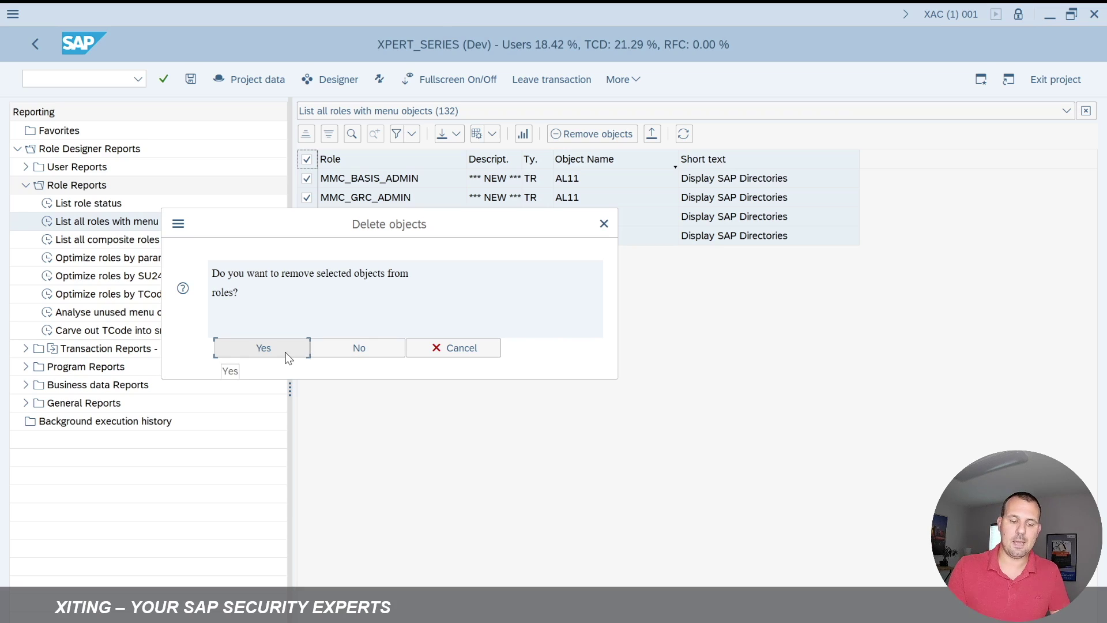
click(287, 353)
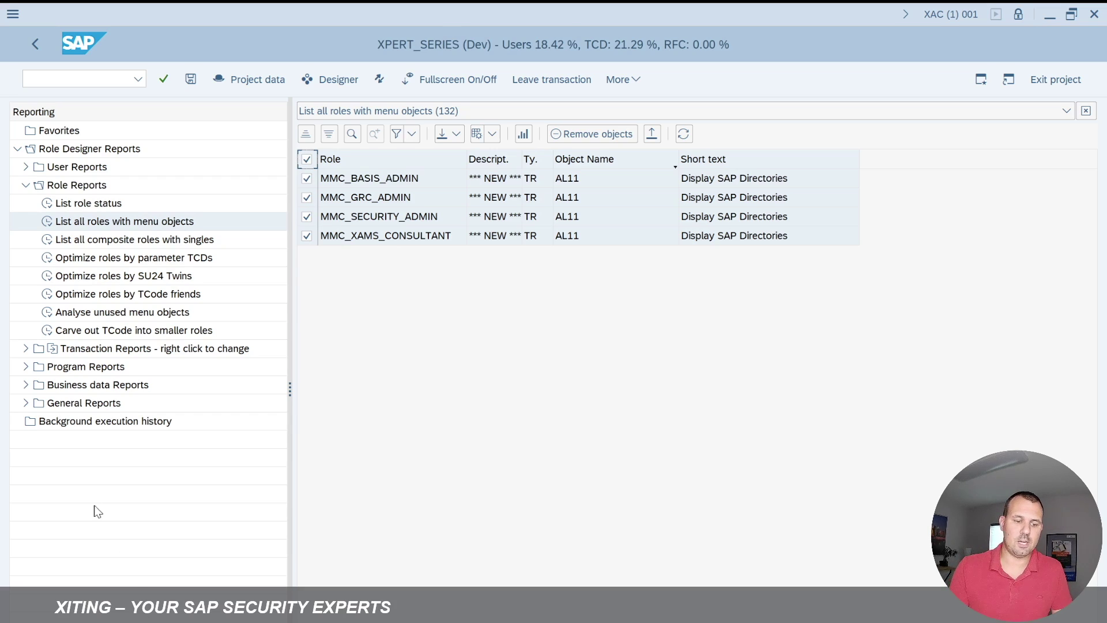
Step: Run List role status and compare MMC_BASIS_ADMIN's menu against its PFCG version
click(101, 203)
double_click(101, 204)
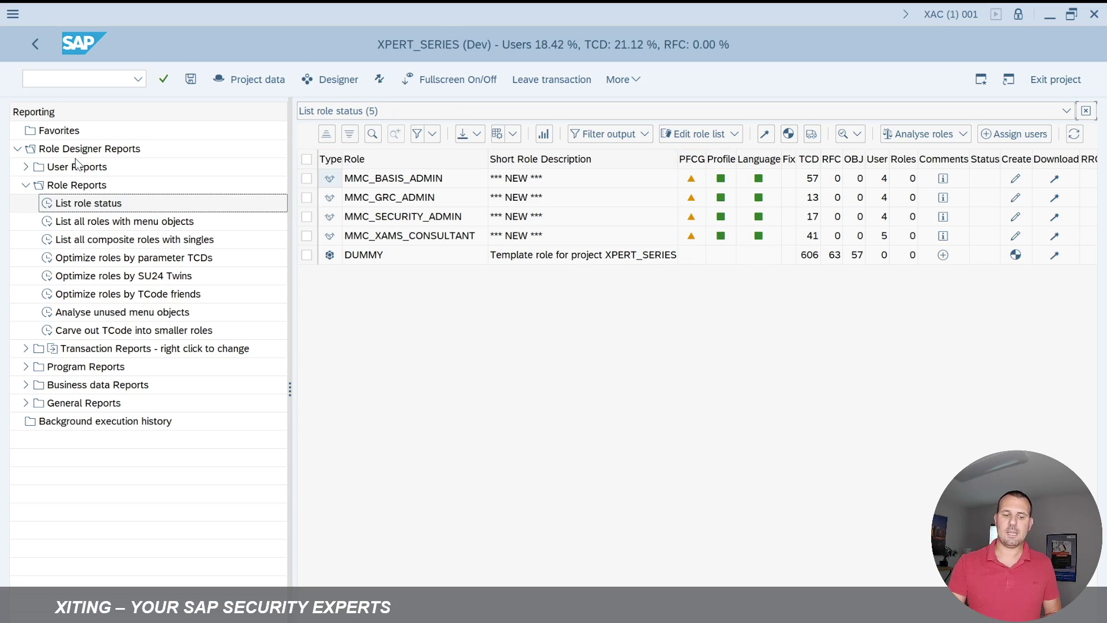
mouse_move(691, 177)
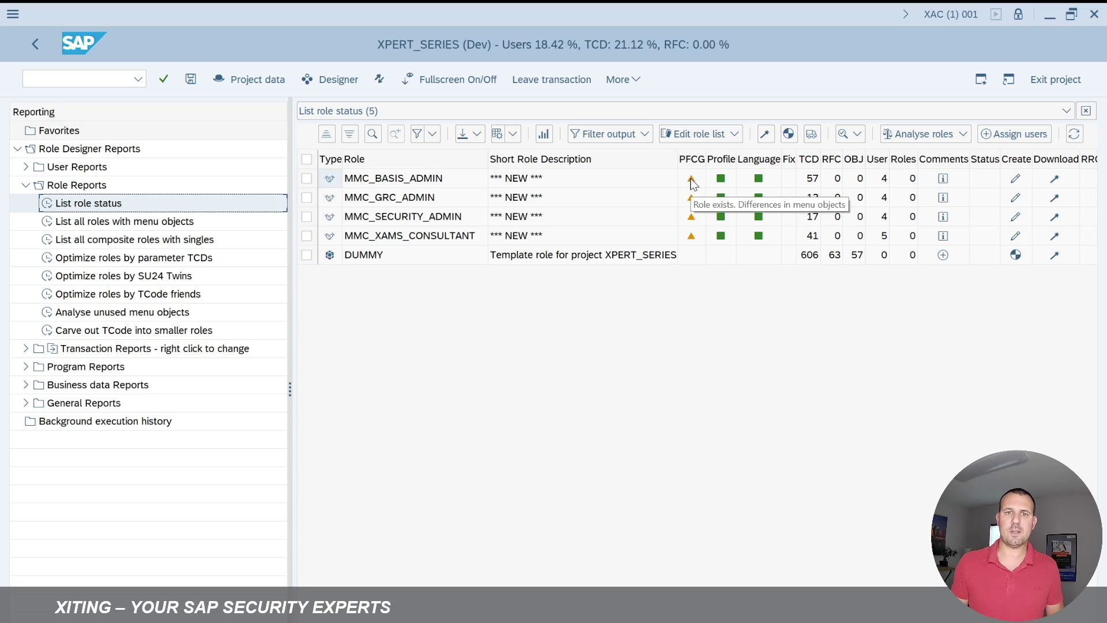
click(691, 180)
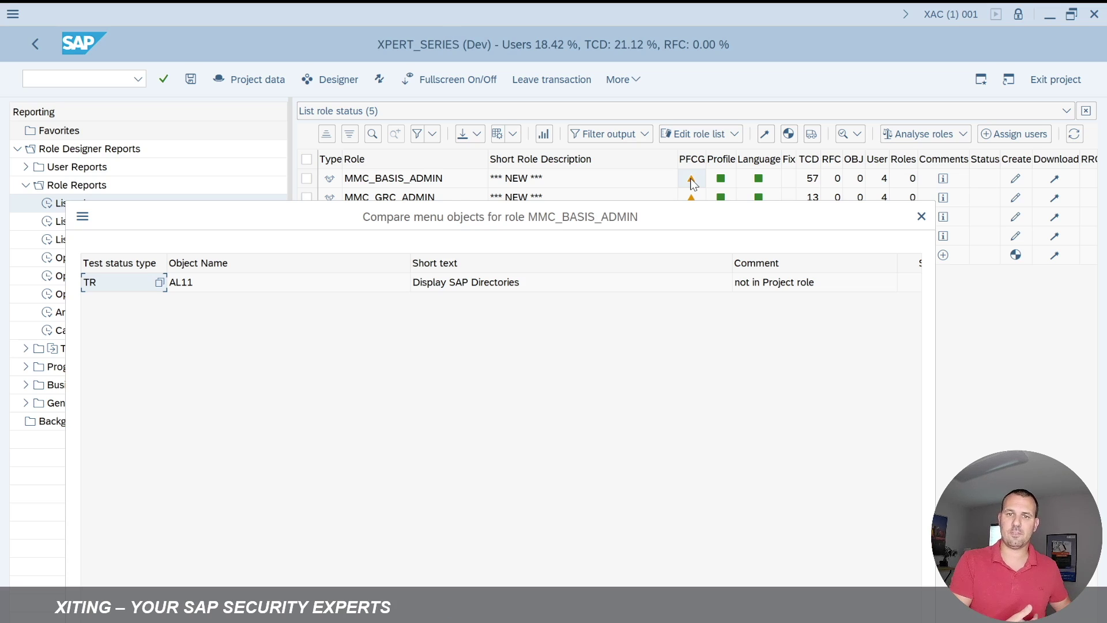
click(922, 217)
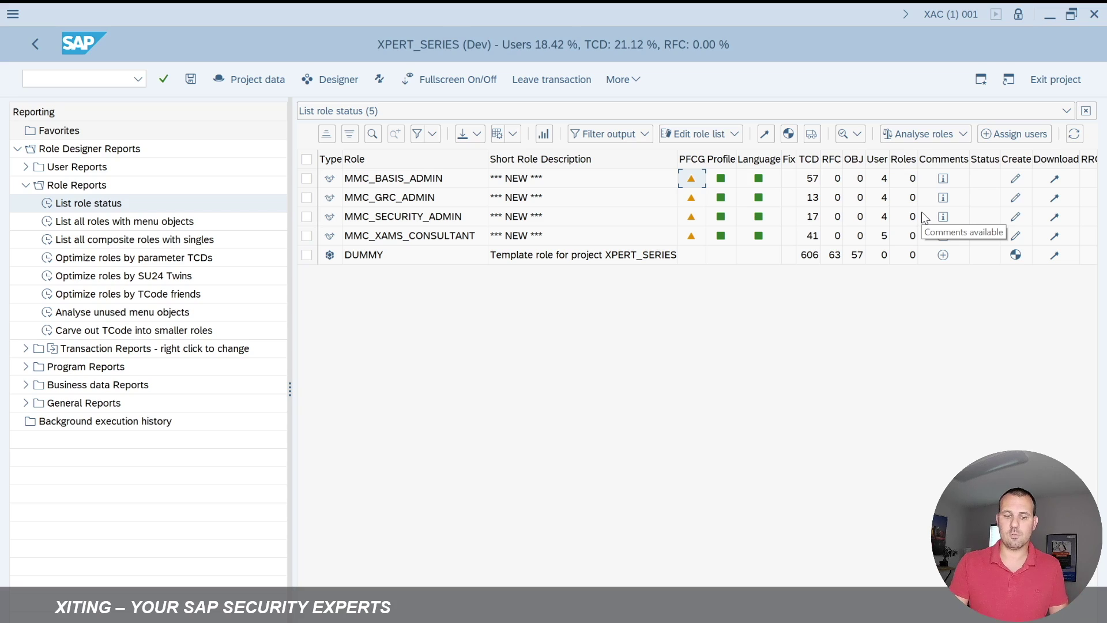
Step: Generate the four MMC roles in PFCG, keeping the existing role texts, then refresh the status list
click(306, 178)
click(307, 198)
click(306, 216)
click(306, 235)
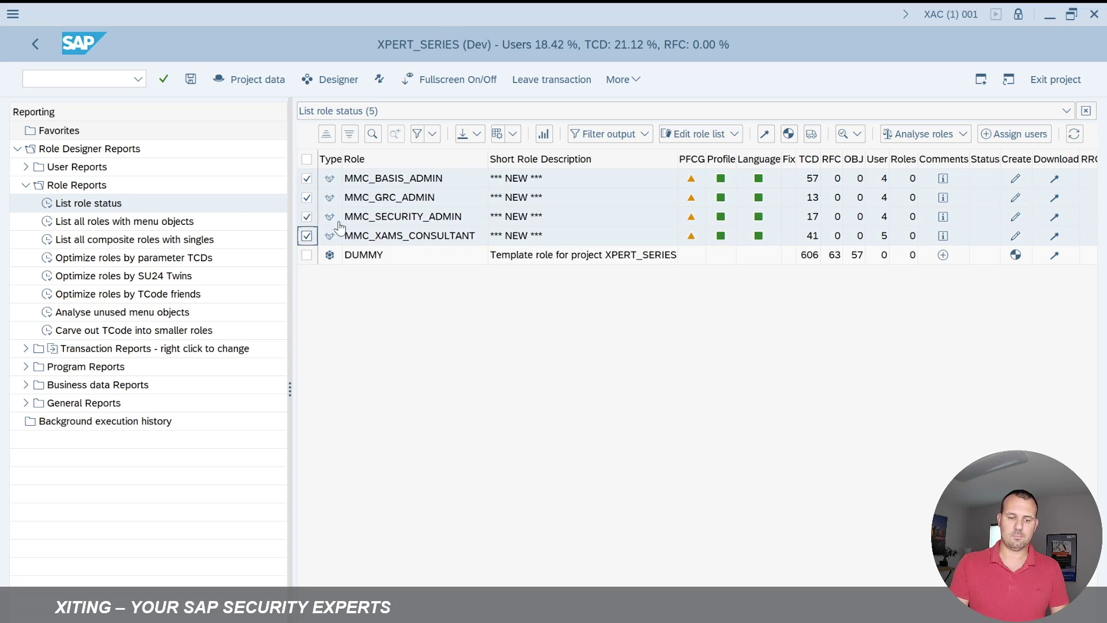
click(790, 134)
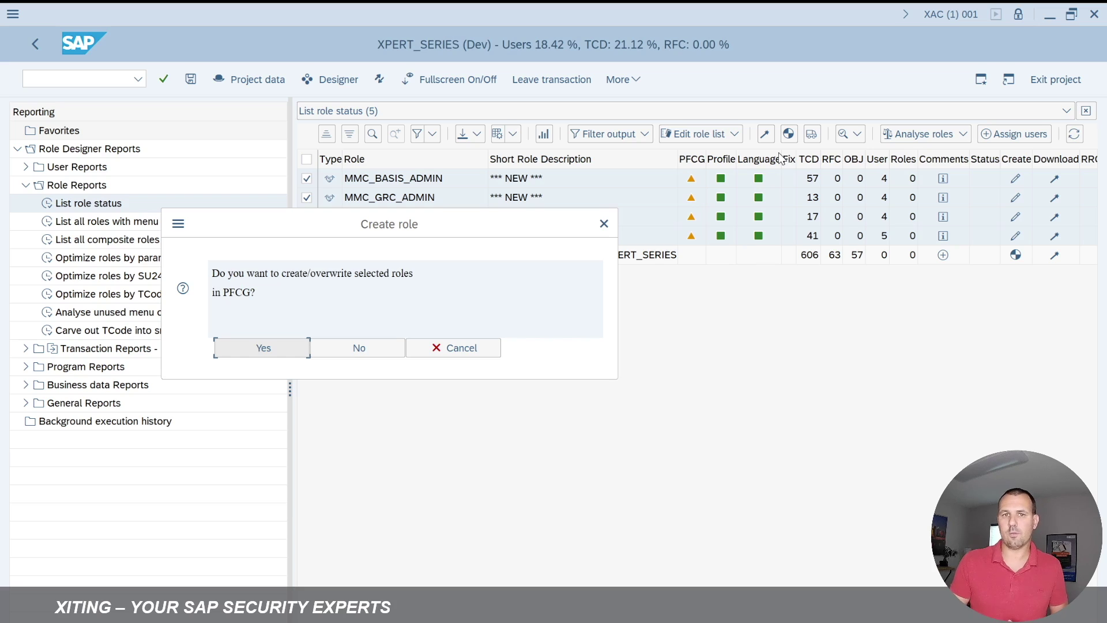
click(264, 352)
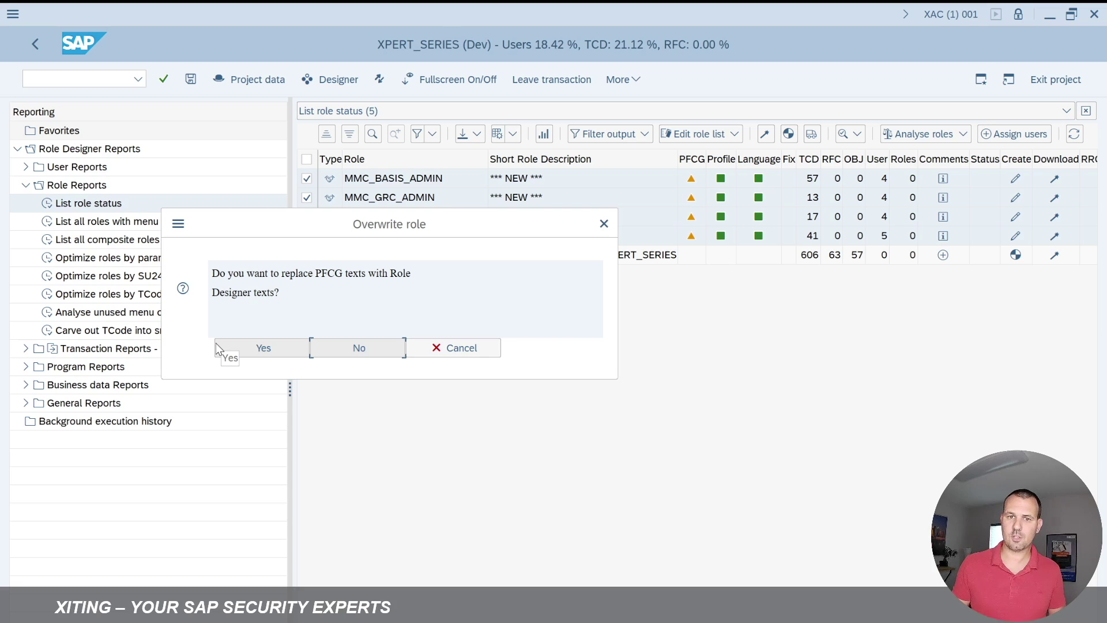
click(368, 346)
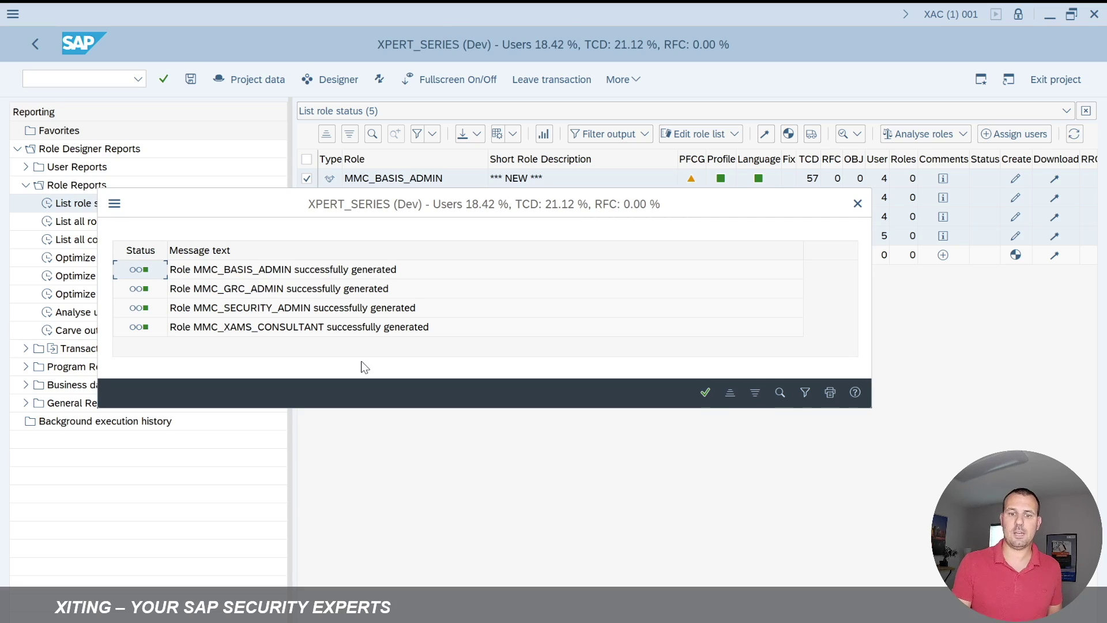
click(706, 394)
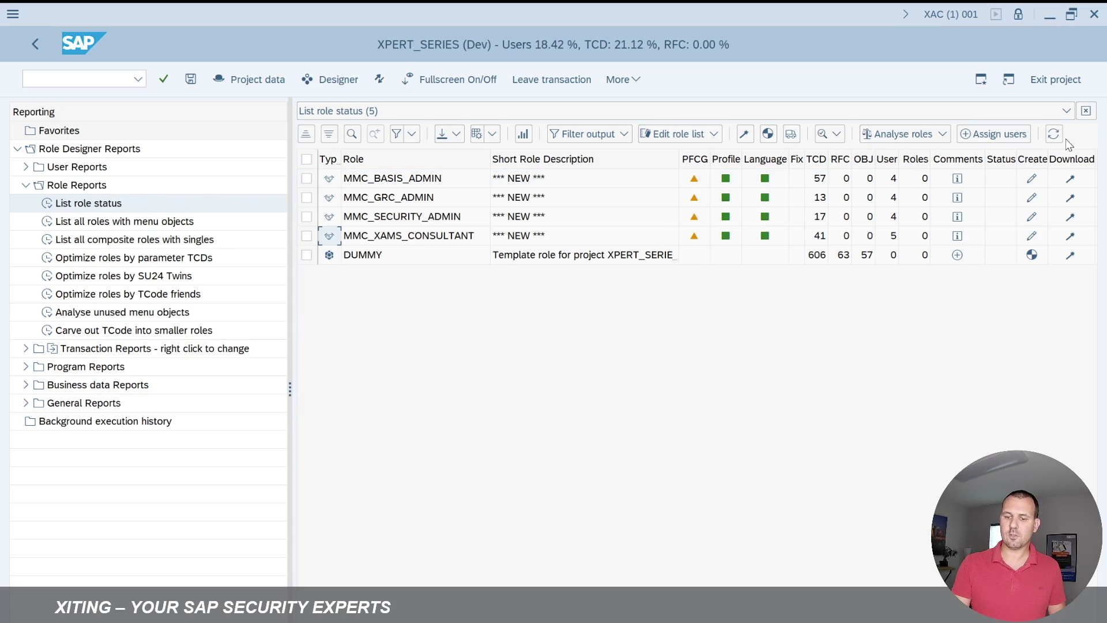
click(1054, 133)
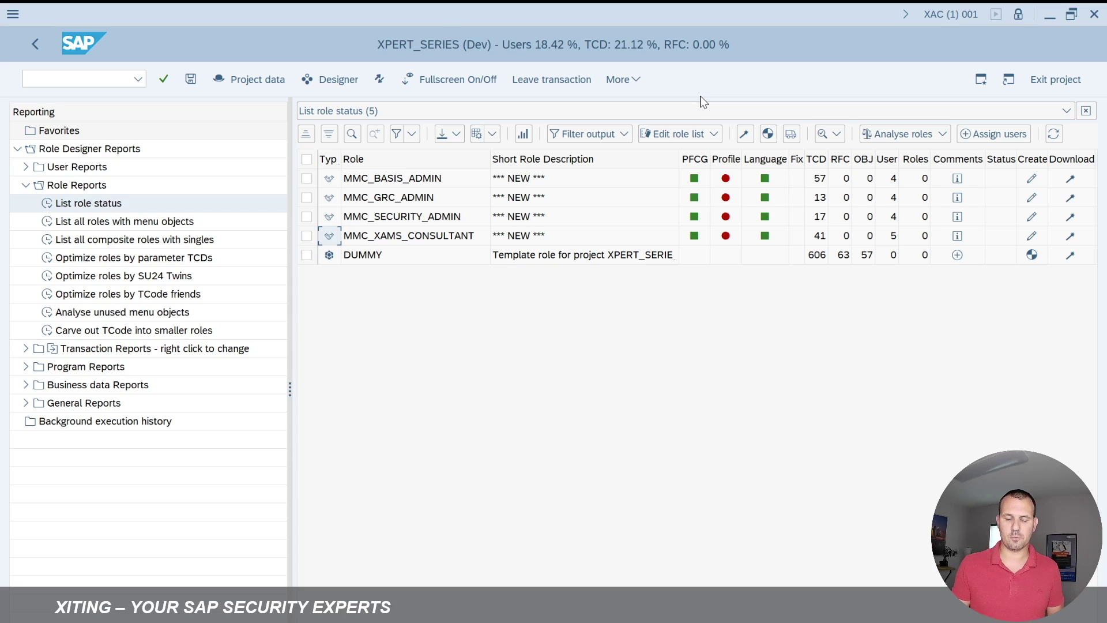
Step: Review Mass Assign Tcodes.csv in Excel: role names, object type TR and transaction codes
key(alt+Tab)
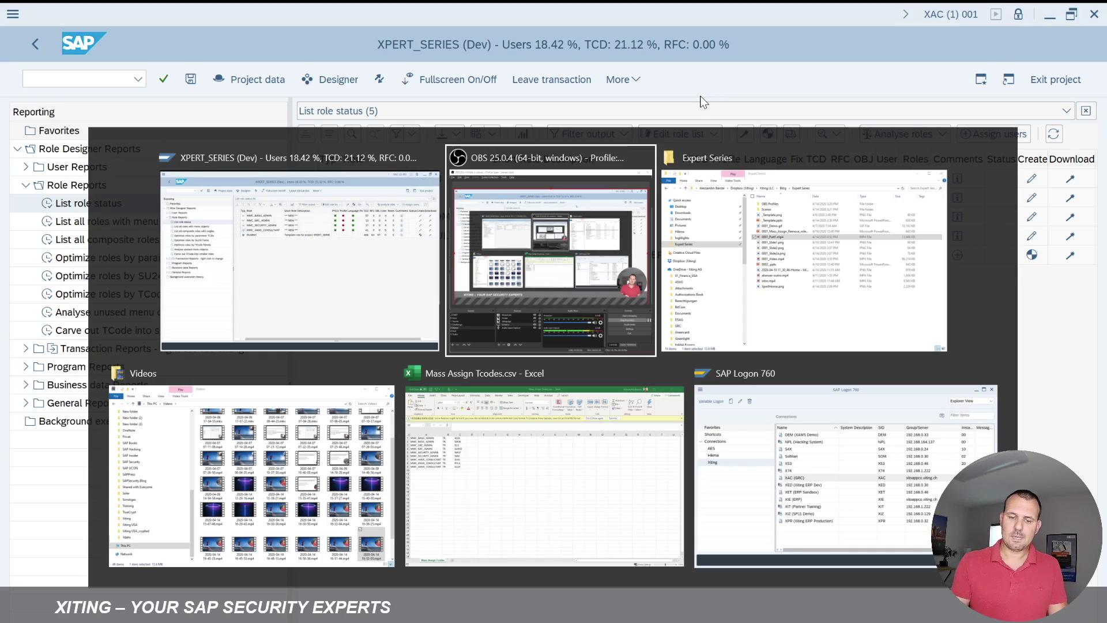
key(alt+Tab)
key(alt+Tab)
key(alt+Tab)
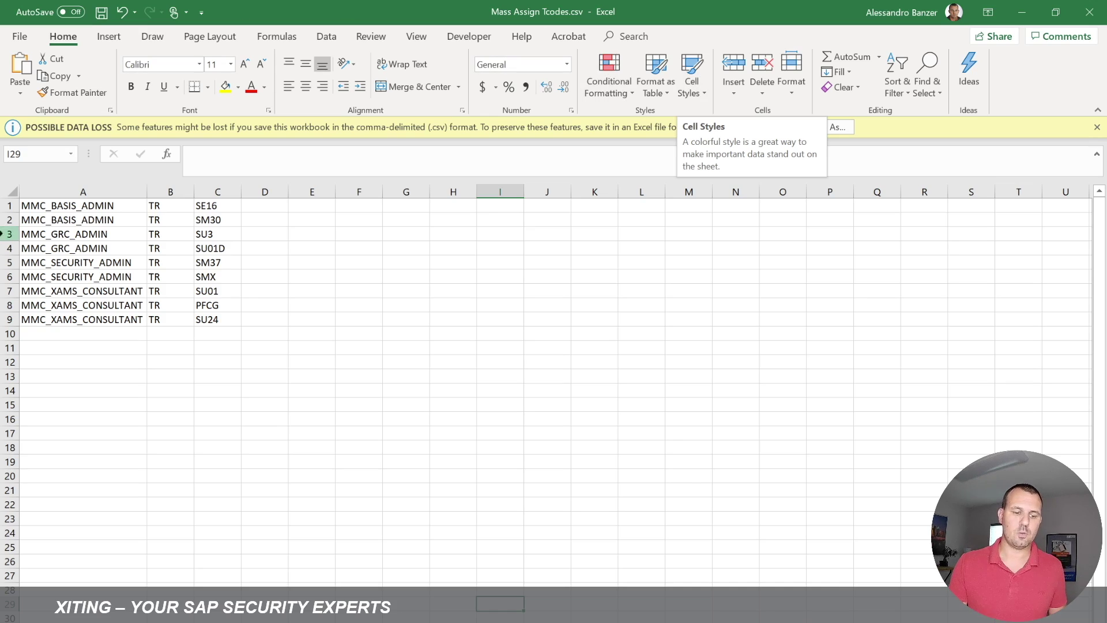
click(83, 192)
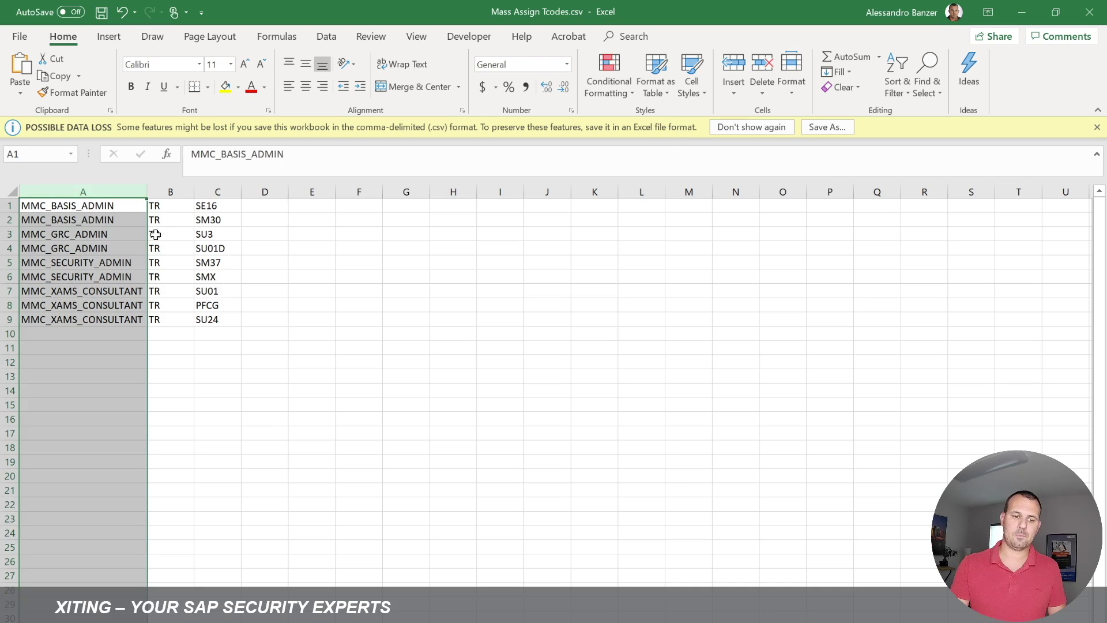
click(177, 191)
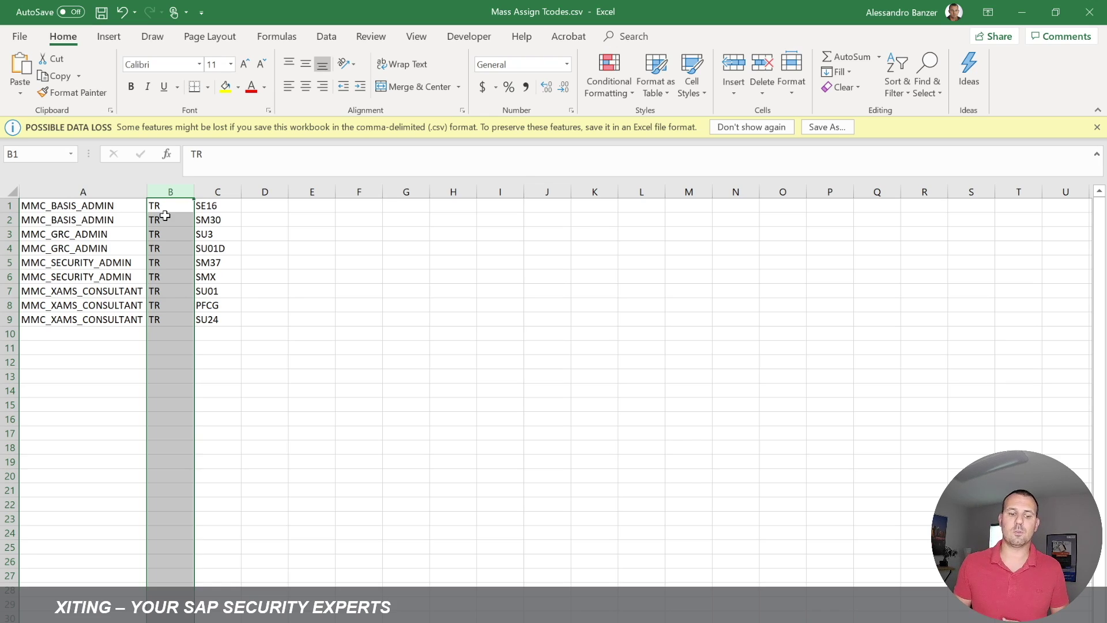
click(227, 188)
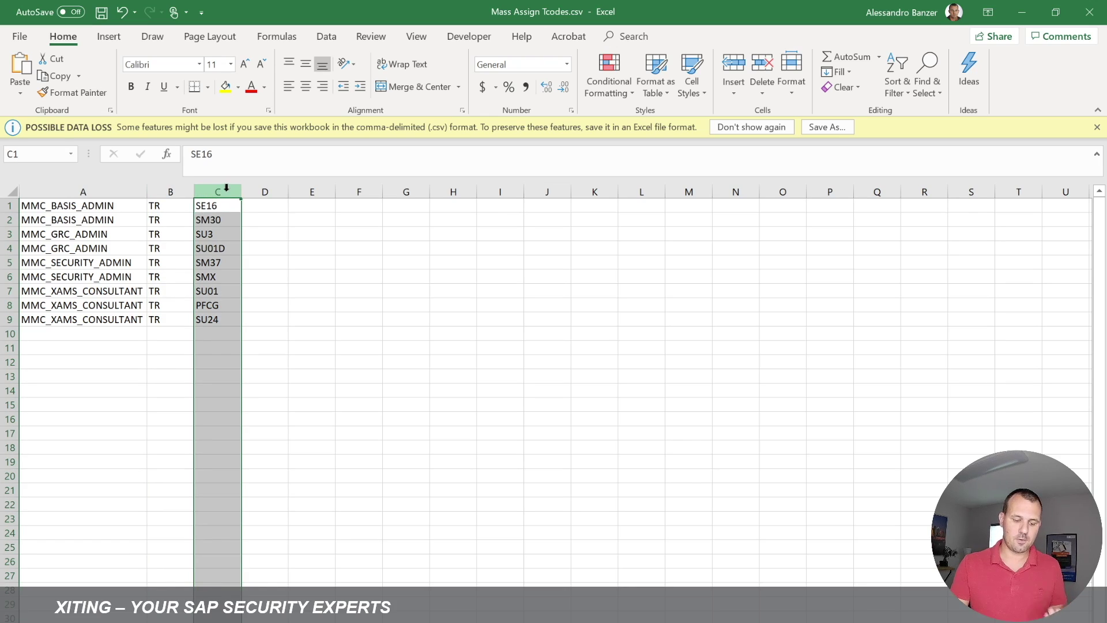
Step: Upload Mass Assign Tcodes.csv into the role designer as role menu objects
click(431, 486)
key(alt+Tab)
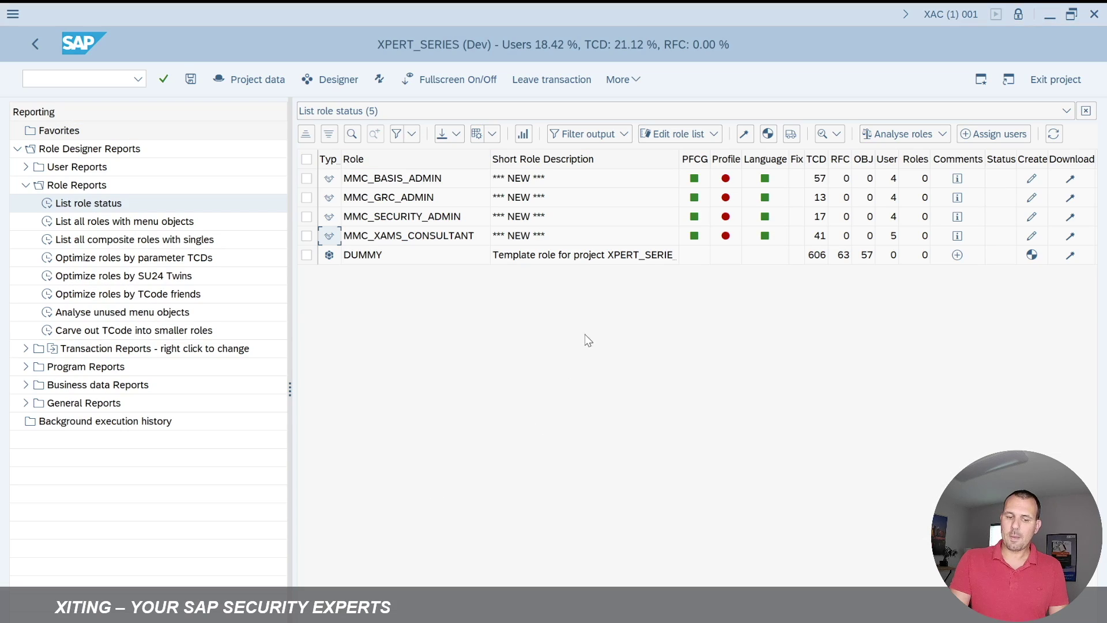
click(628, 81)
mouse_move(655, 151)
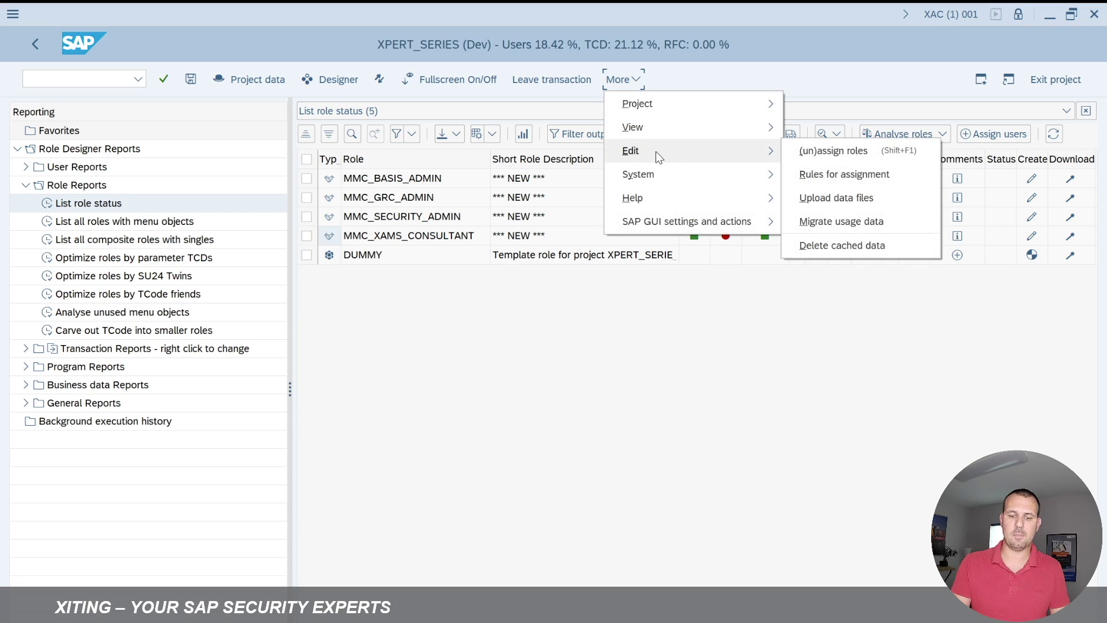
click(850, 202)
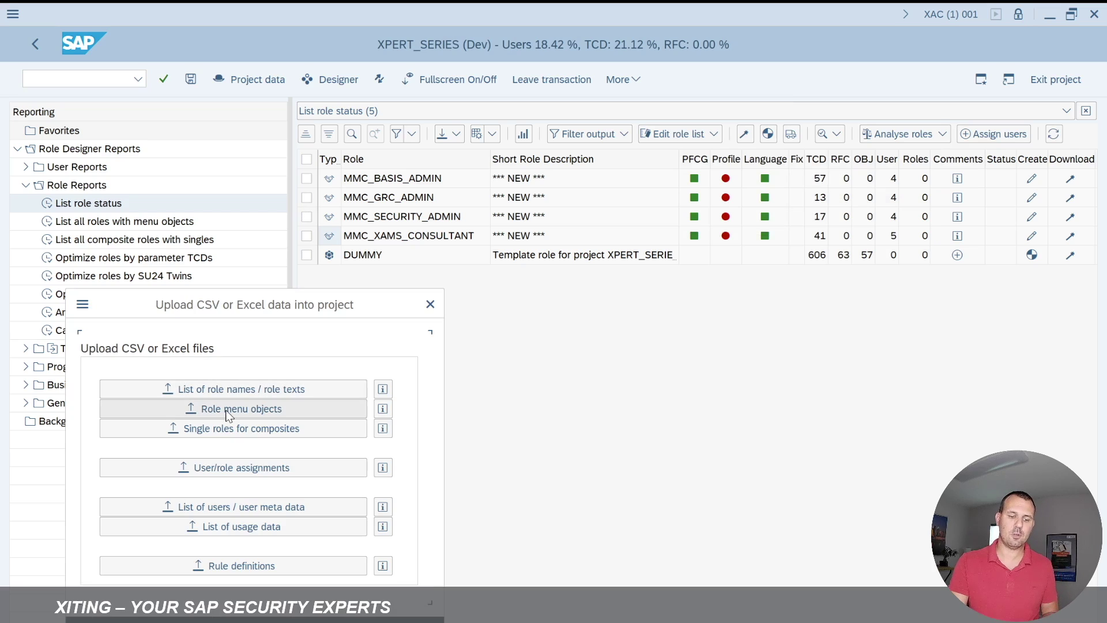
click(229, 410)
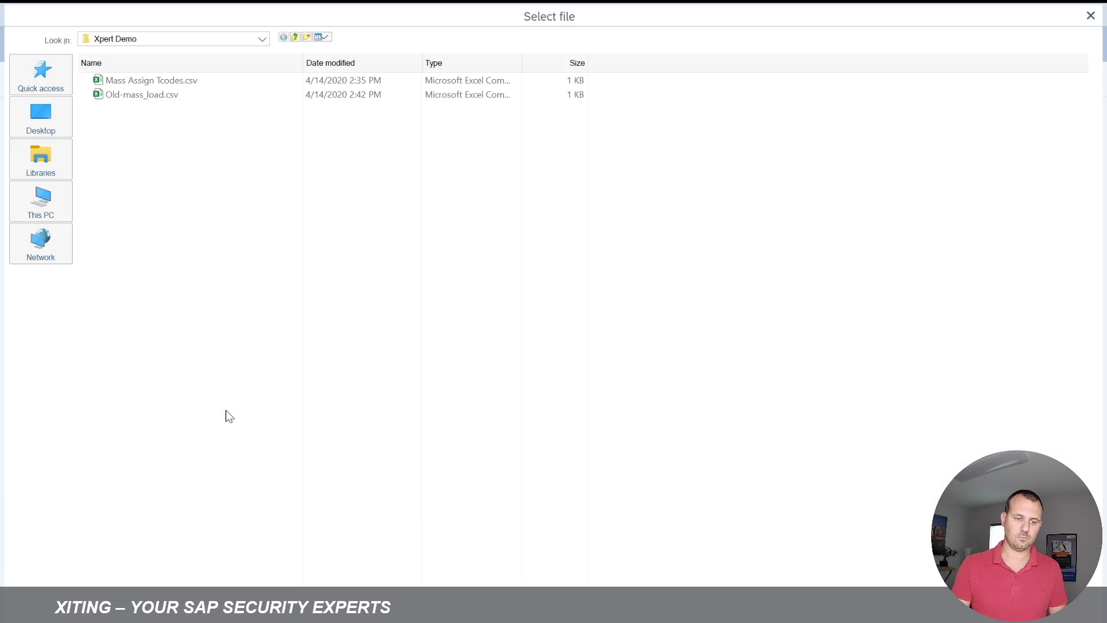
click(177, 82)
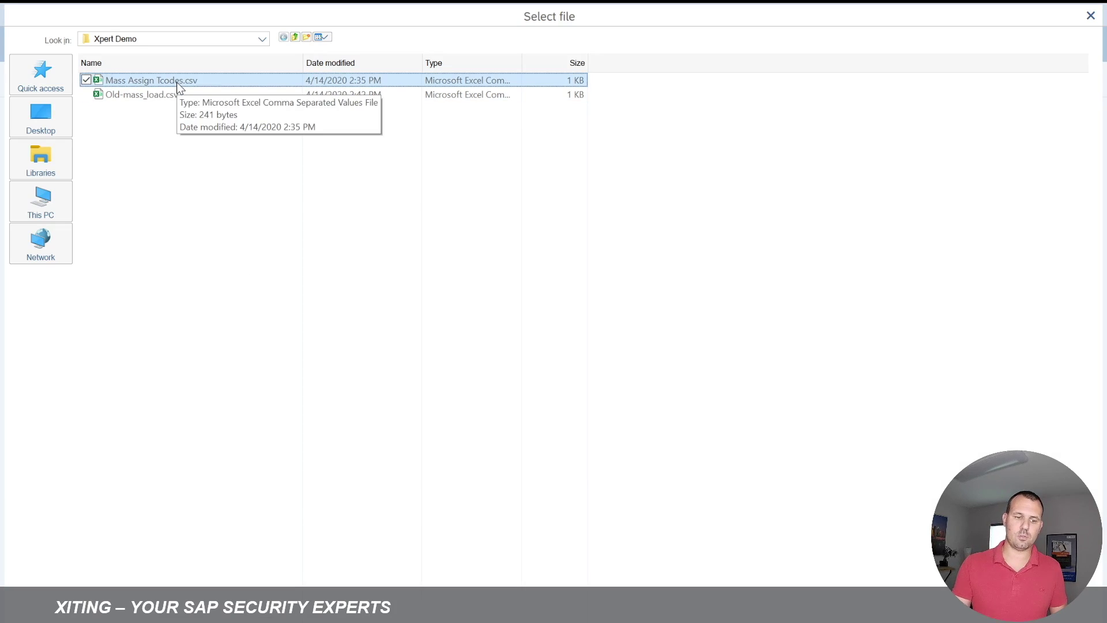
double_click(176, 82)
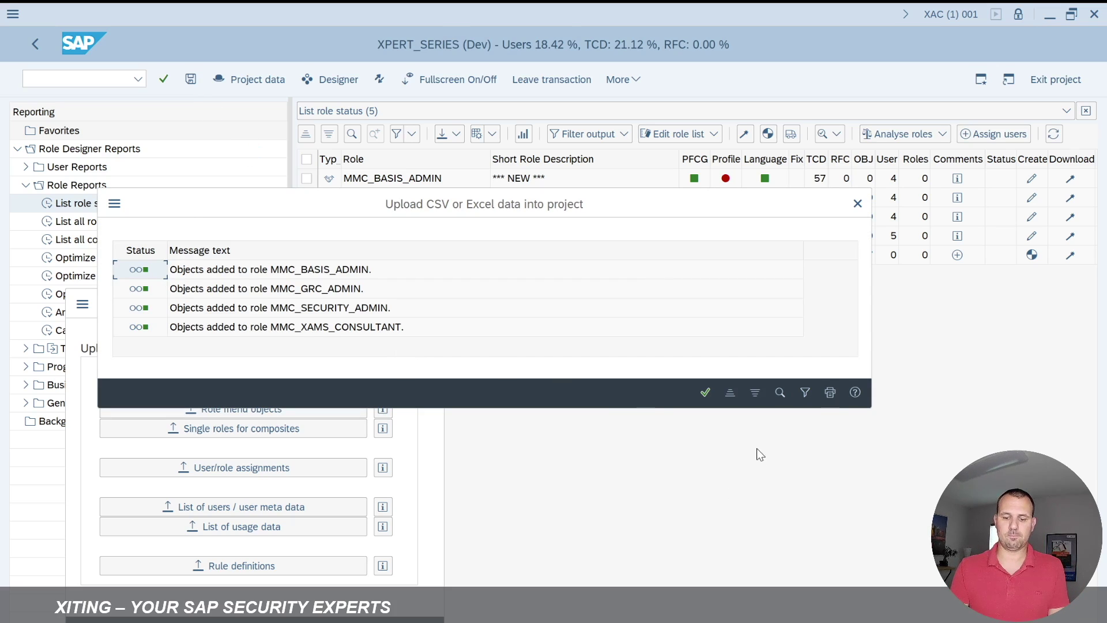
click(705, 393)
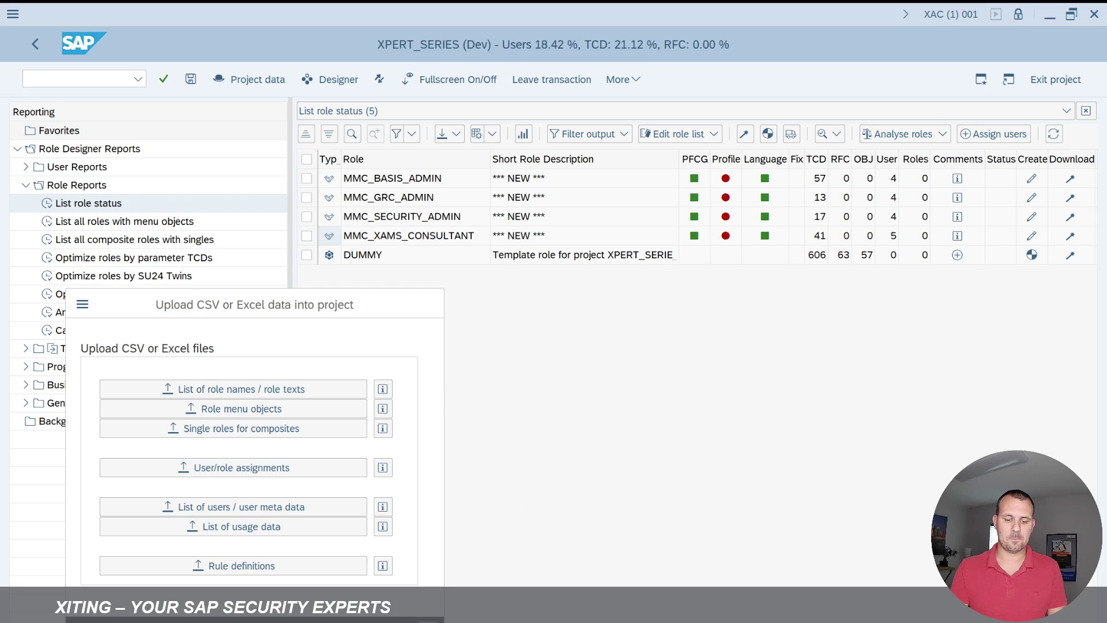
Step: Refresh the role status and compare MMC_GRC_ADMIN's menu objects with PFCG, noting the SU01D difference
click(1055, 135)
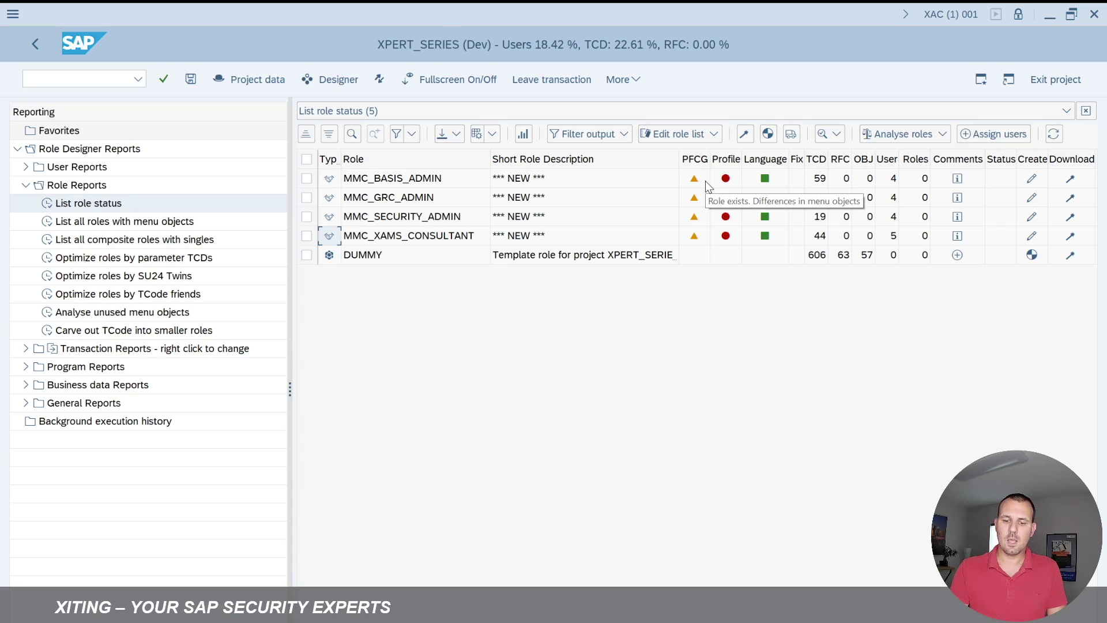
click(704, 164)
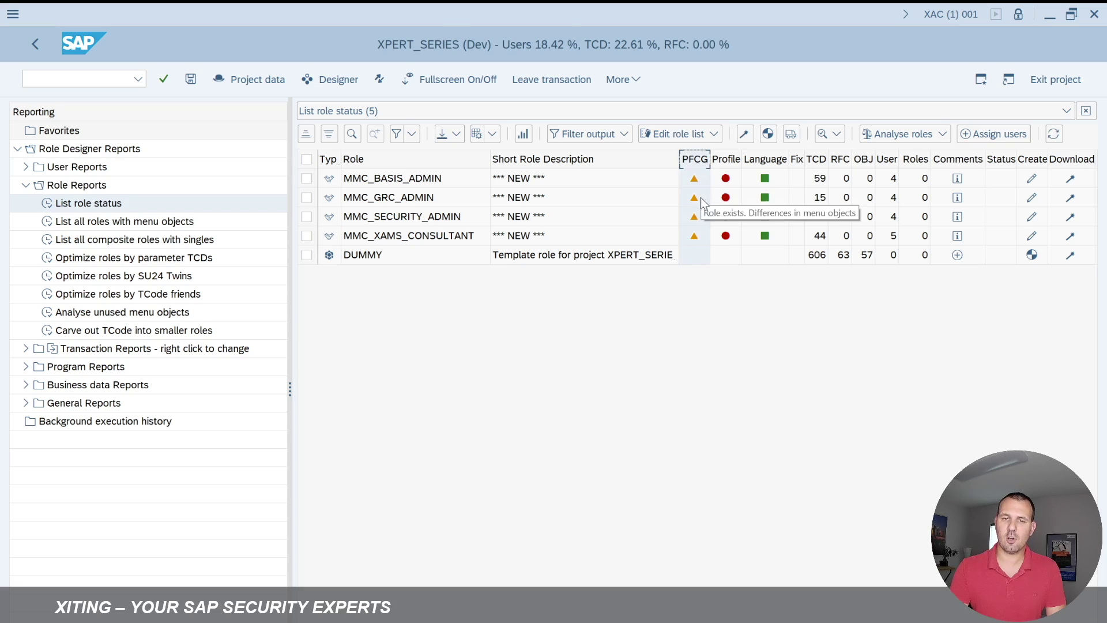
mouse_move(698, 198)
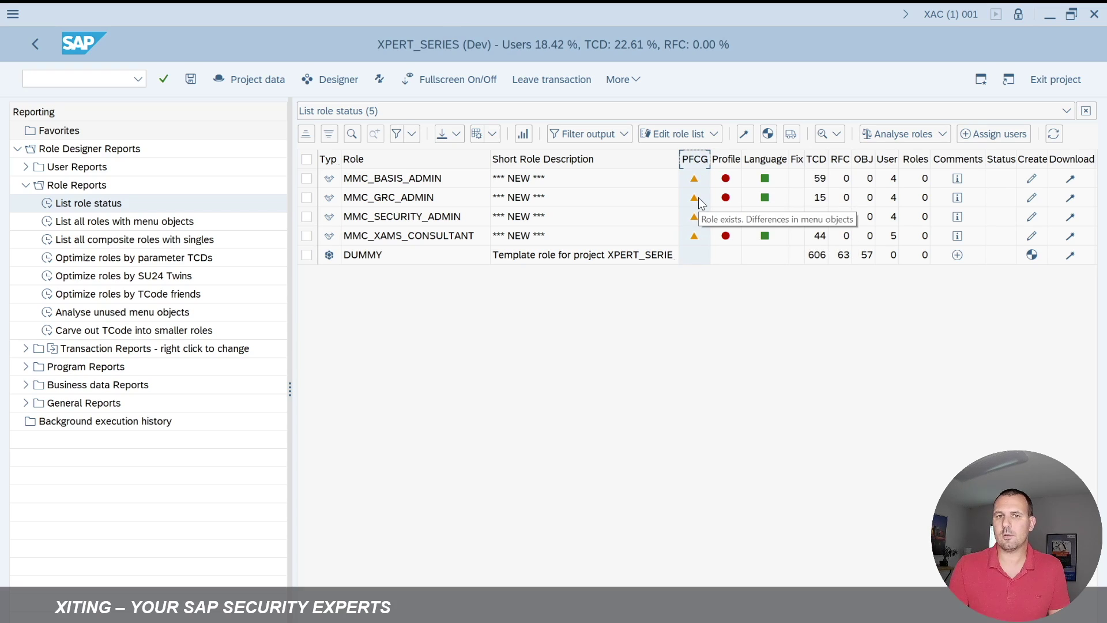
click(698, 198)
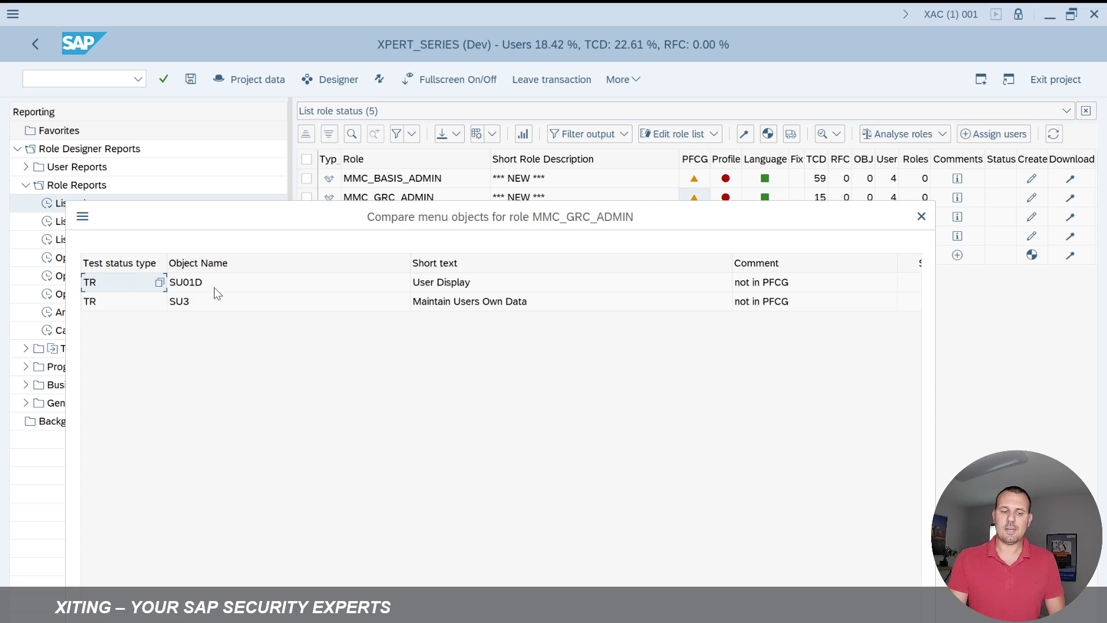
click(217, 281)
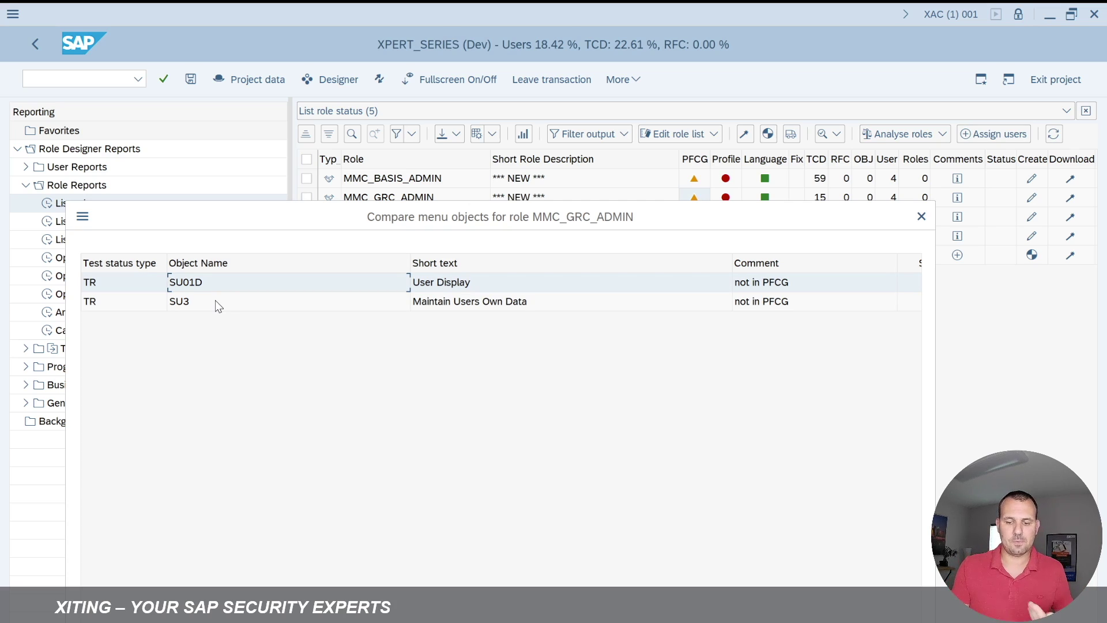
click(921, 217)
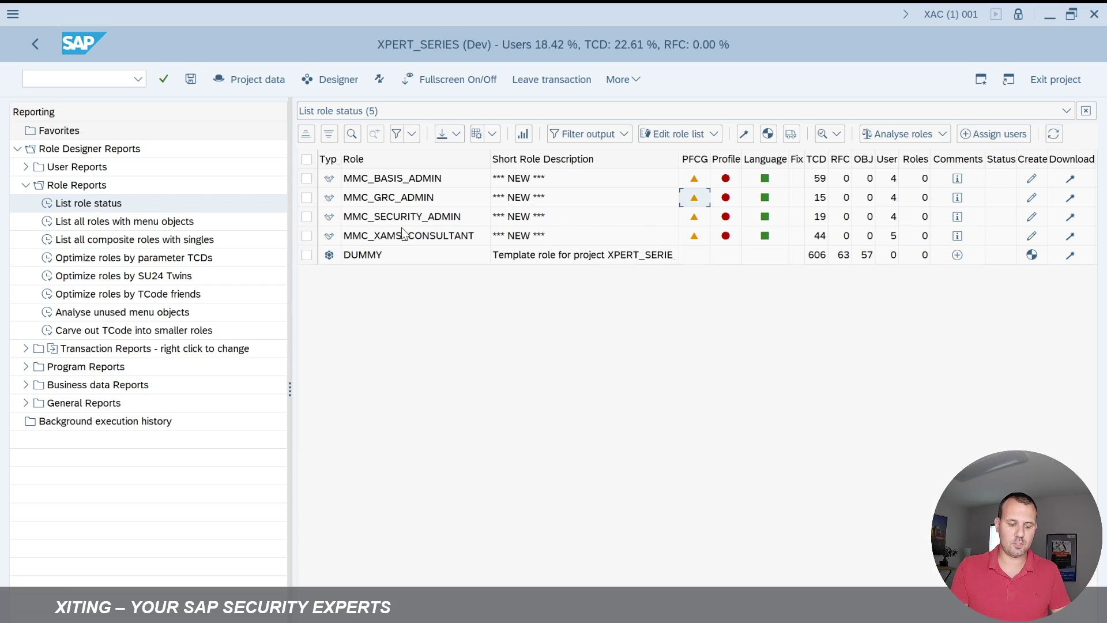
Step: Regenerate all four MMC roles in PFCG, keeping existing role texts, and refresh the status report
click(307, 179)
click(307, 197)
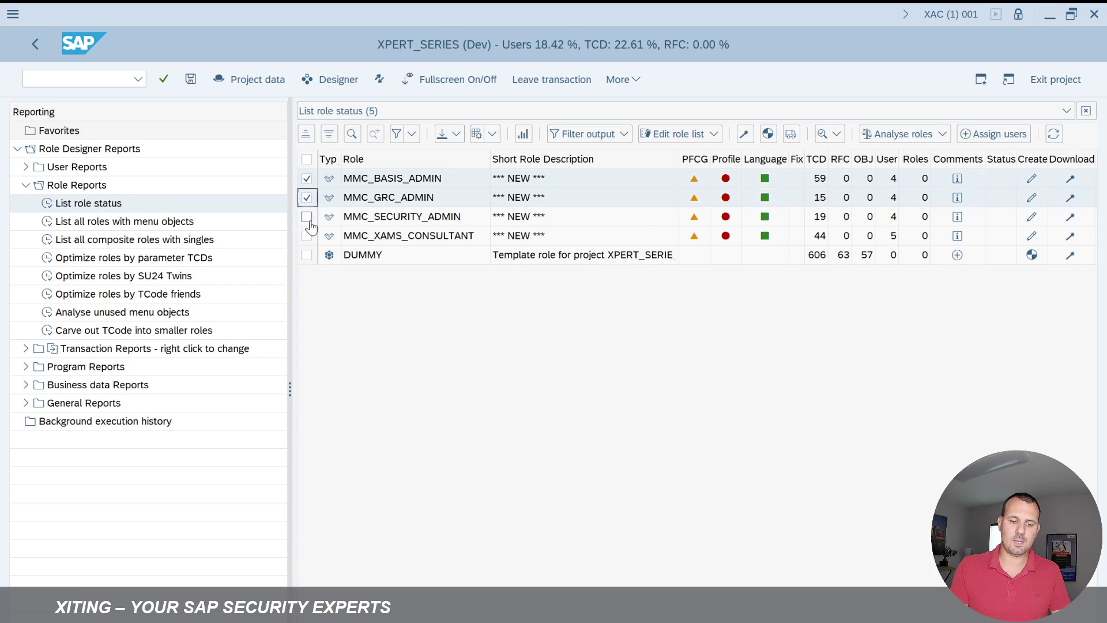
click(307, 217)
click(307, 236)
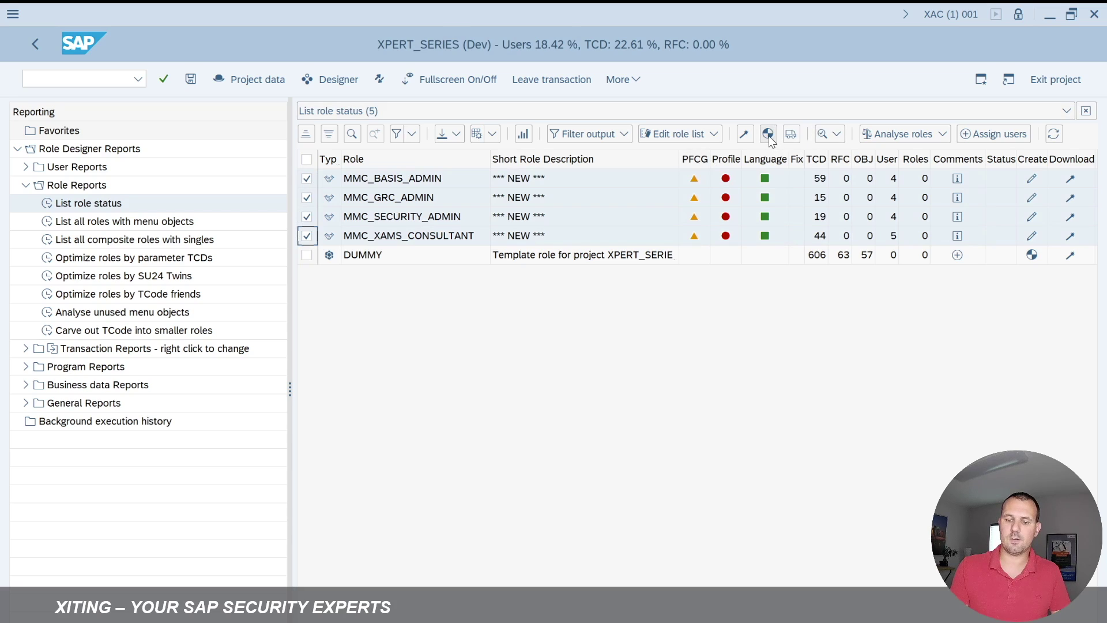
click(768, 134)
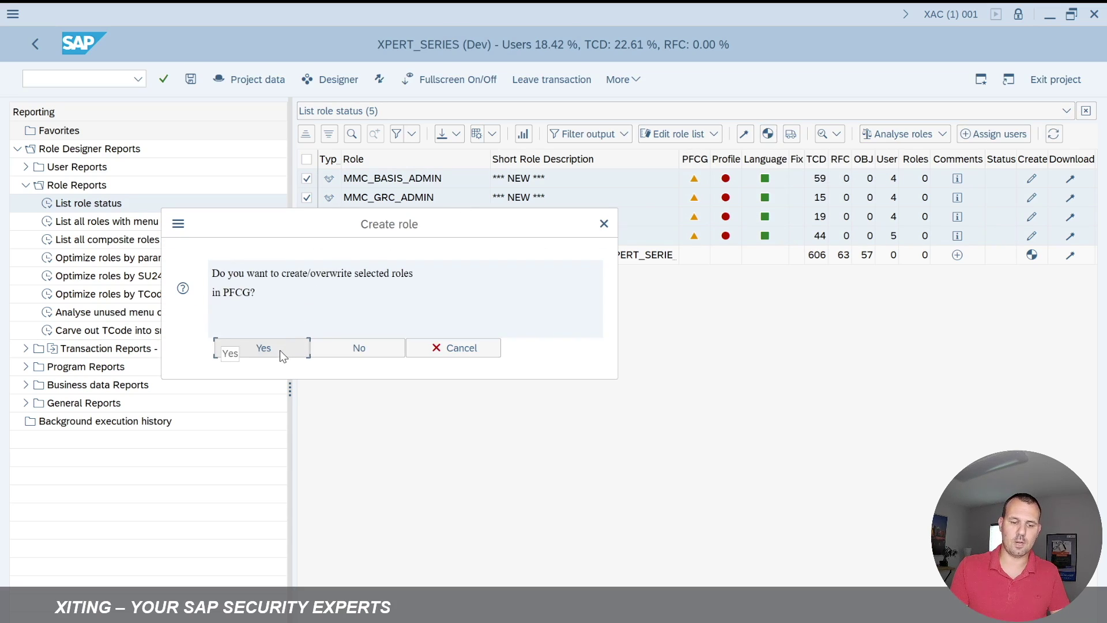
click(280, 351)
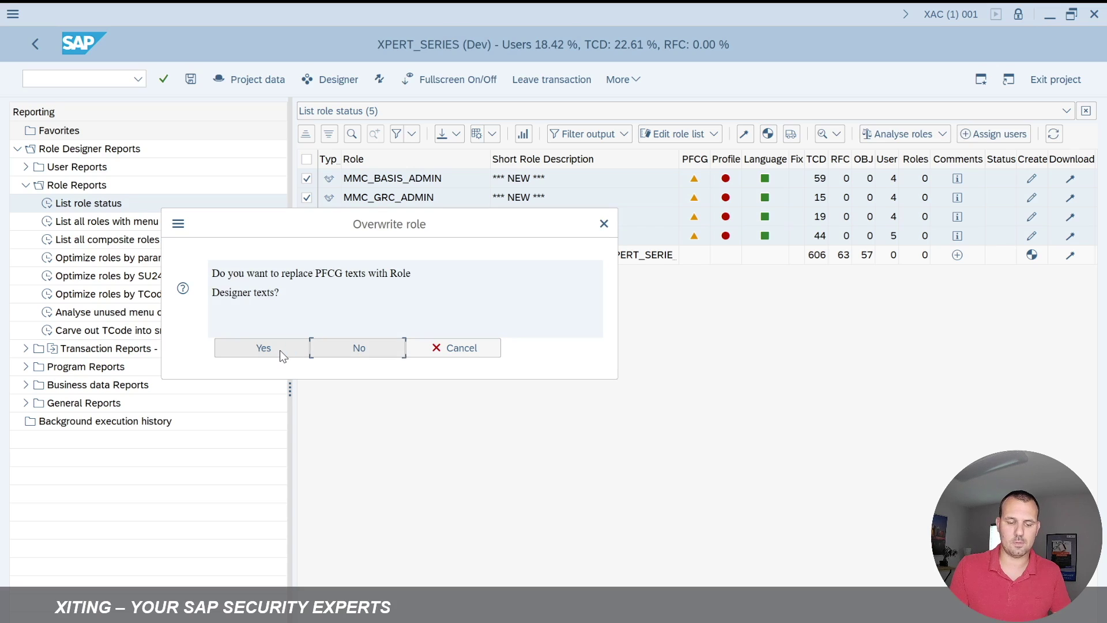
click(358, 348)
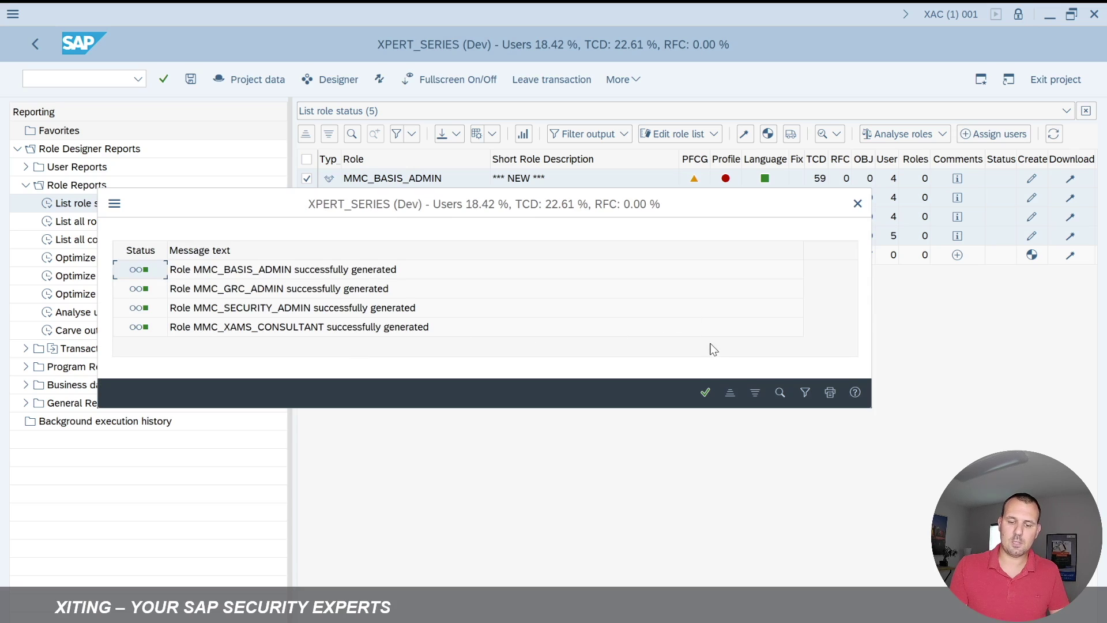
click(704, 392)
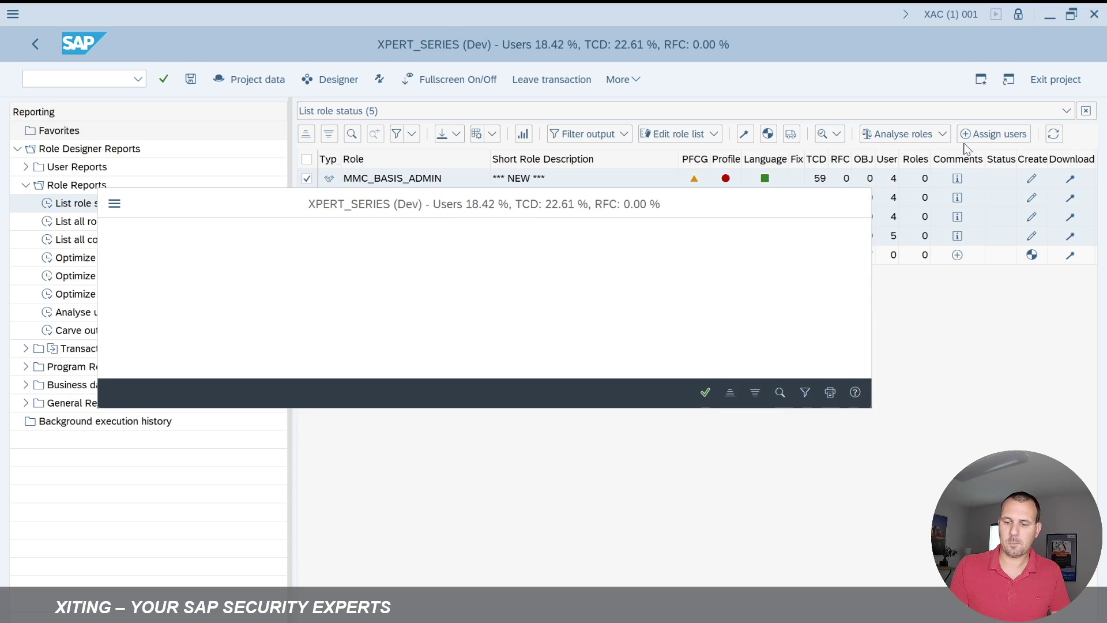
click(1056, 134)
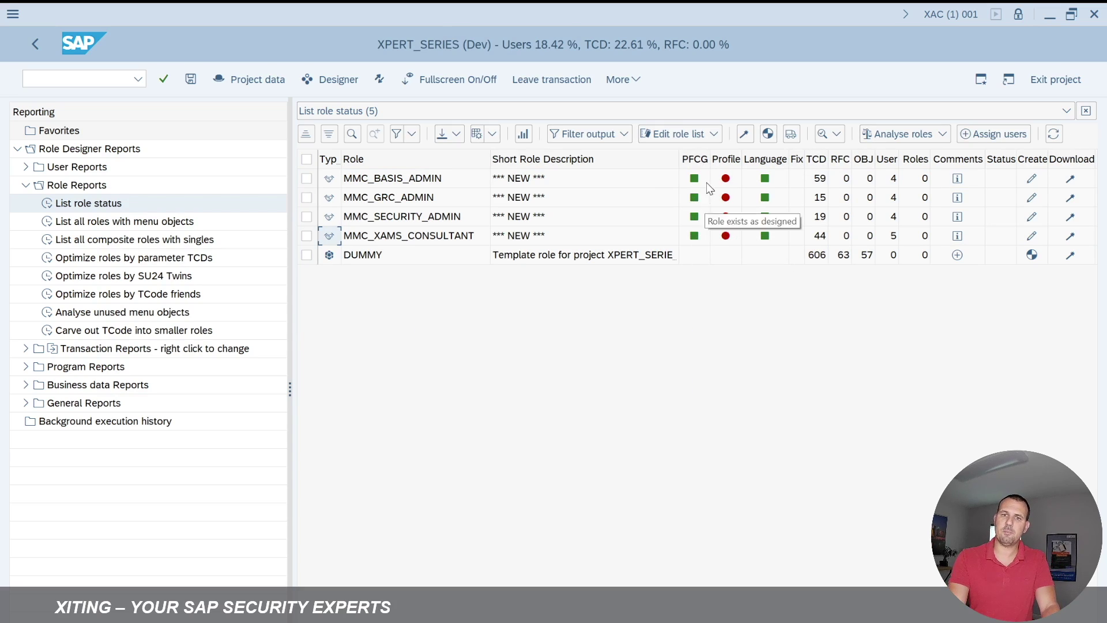
click(726, 159)
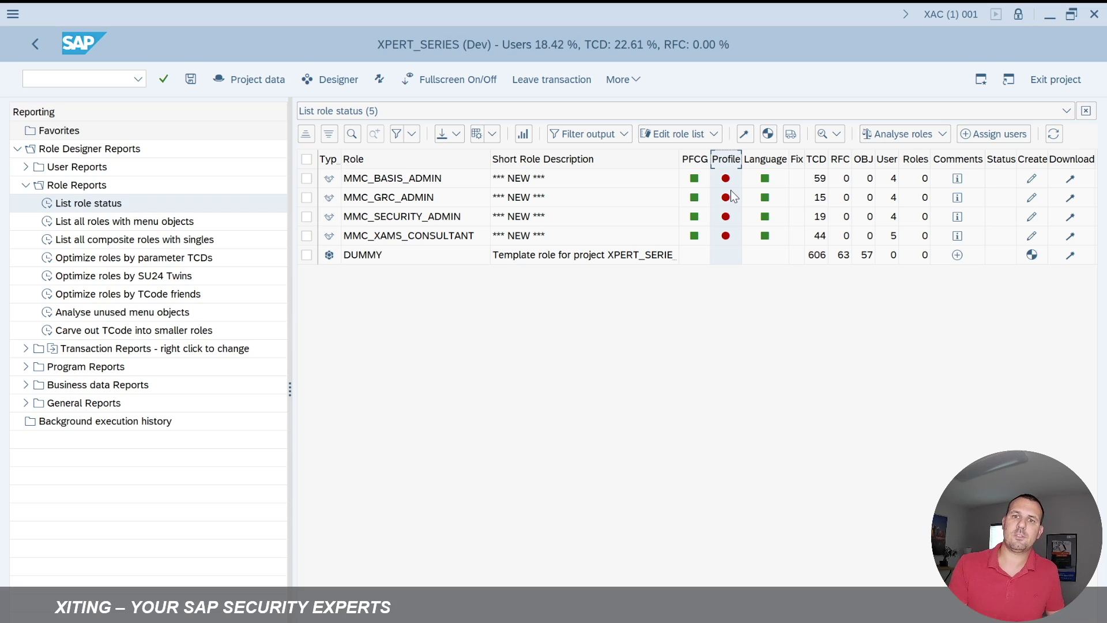
click(411, 180)
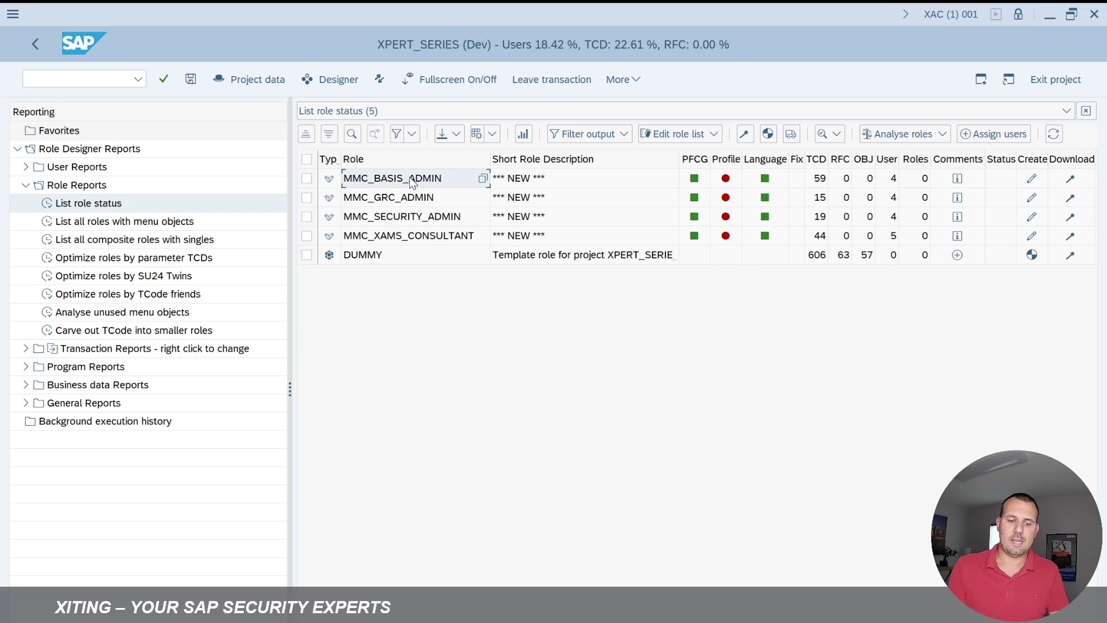
click(410, 200)
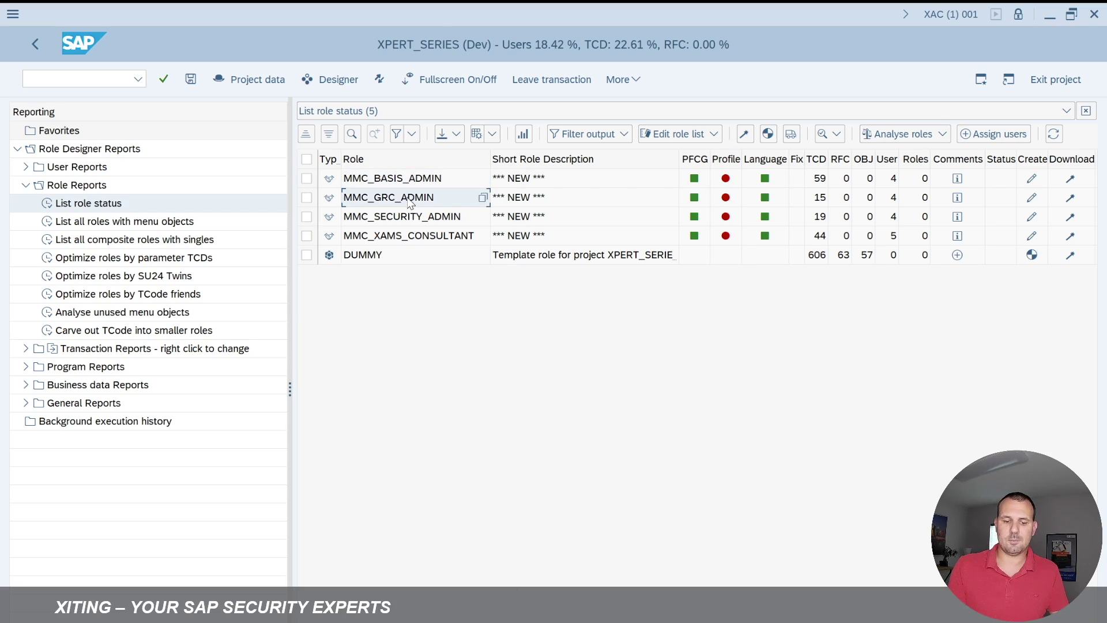
Step: Open MMC_GRC_ADMIN's menu in PFCG and expand BC, BC-SEC and BC-SEC-USR
double_click(410, 201)
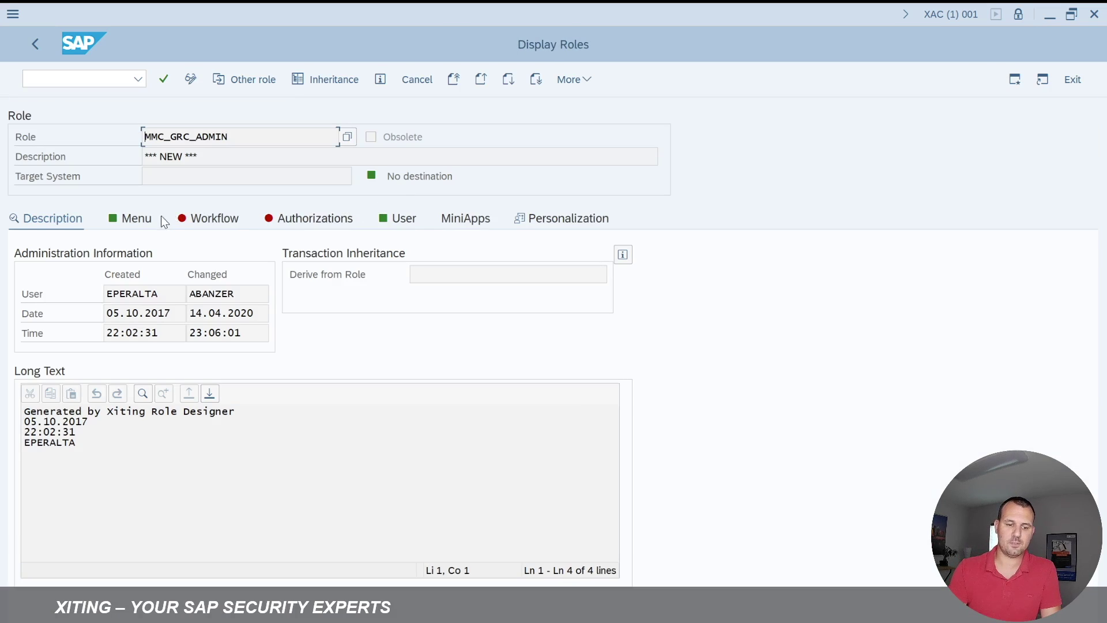
click(144, 222)
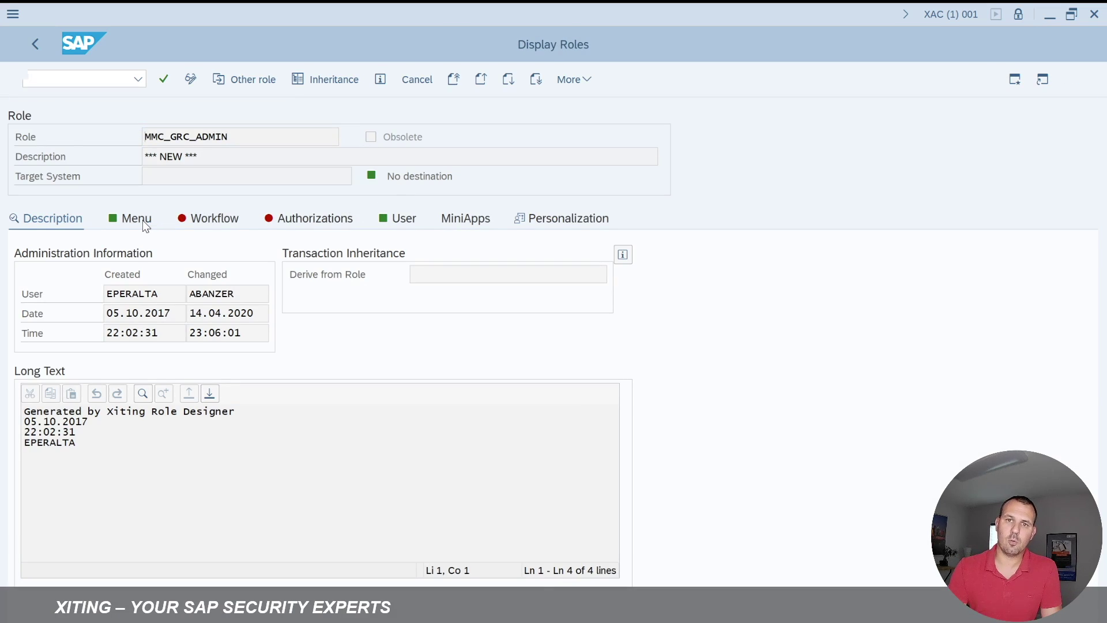
click(31, 331)
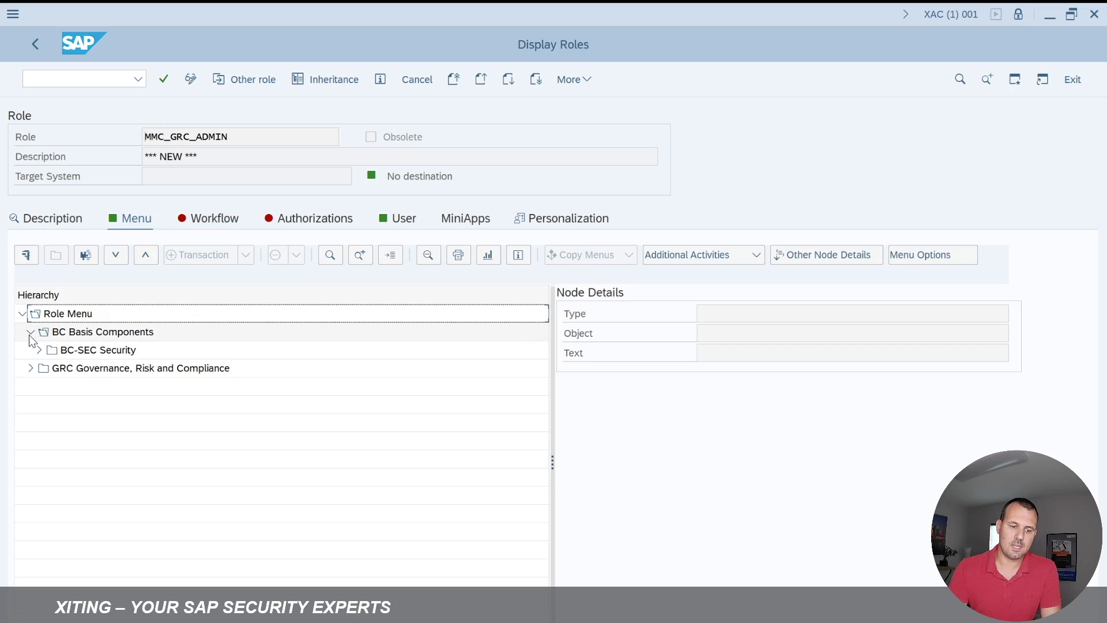
click(39, 350)
click(48, 368)
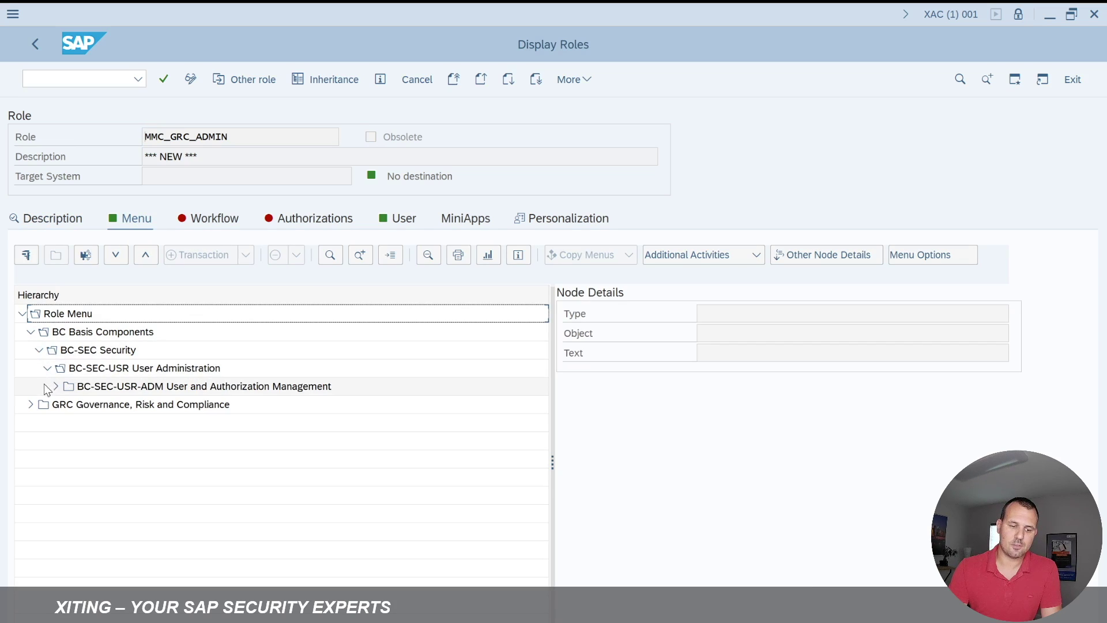
Step: Expand BC-SEC-USR-ADM and check its SU01D and SU3 transaction entries
click(55, 386)
click(138, 404)
click(177, 424)
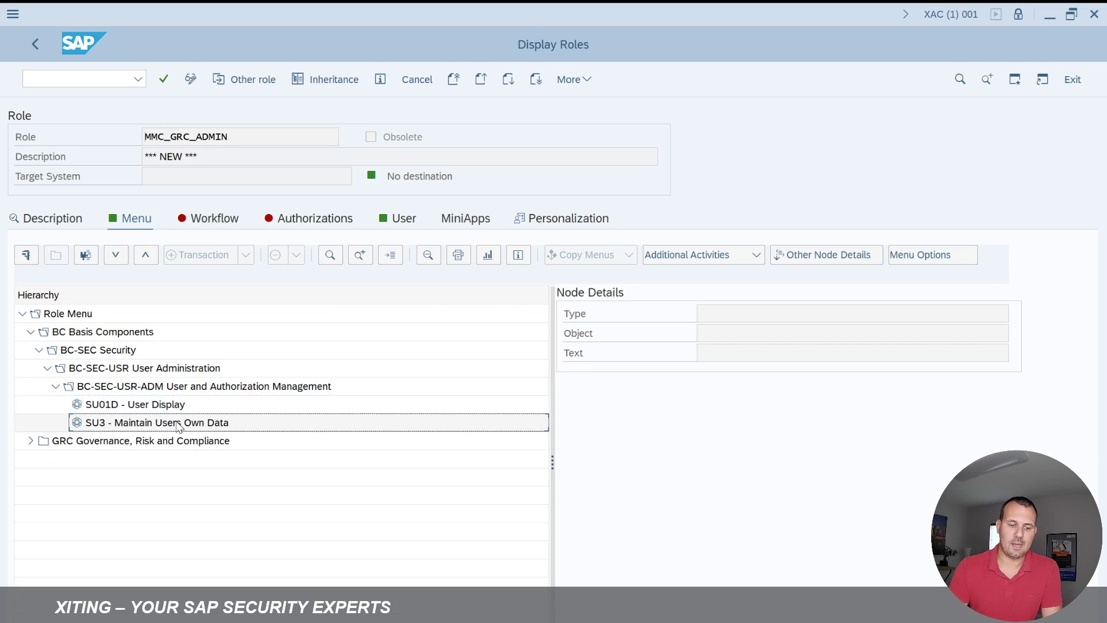
click(162, 386)
click(155, 405)
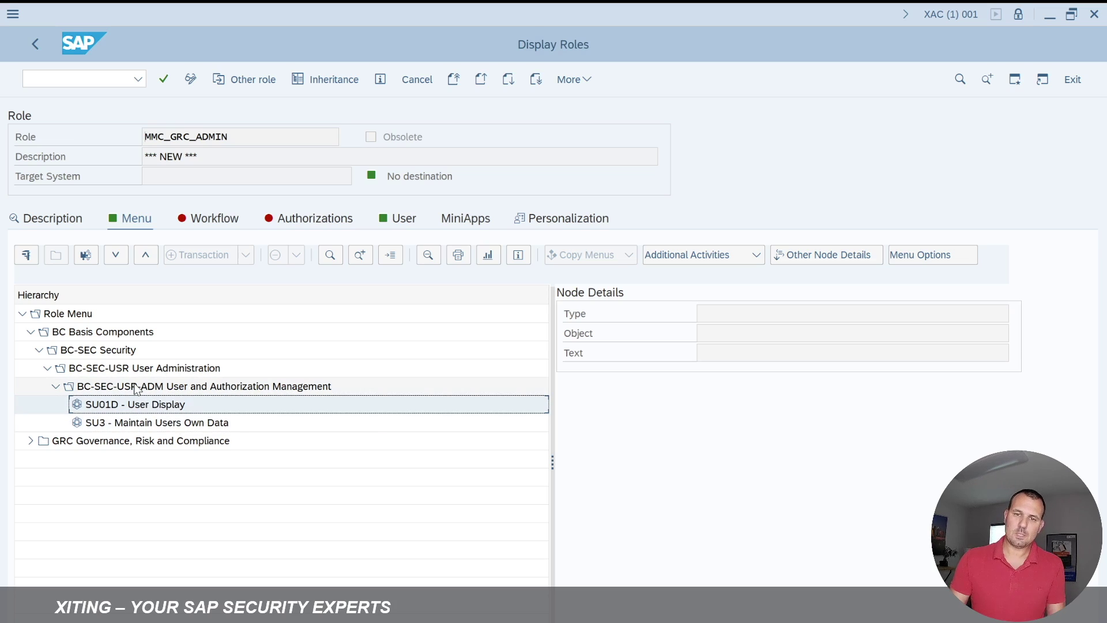